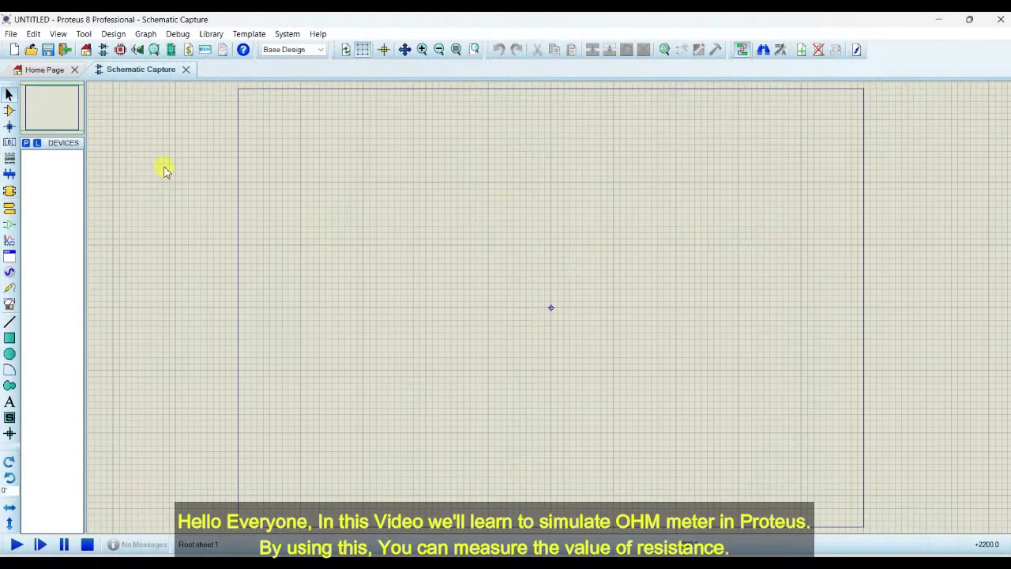
# Search the device library for "ohm meter", pick the OHMMETER device and place it on the schematic sheet
pyautogui.click(9, 111)
pyautogui.click(26, 144)
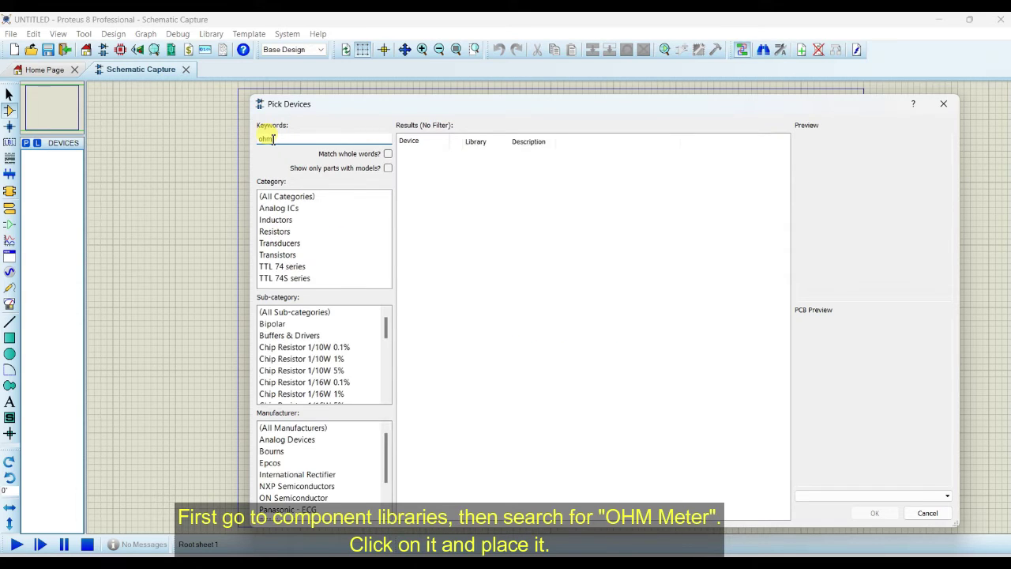
pyautogui.write('meter')
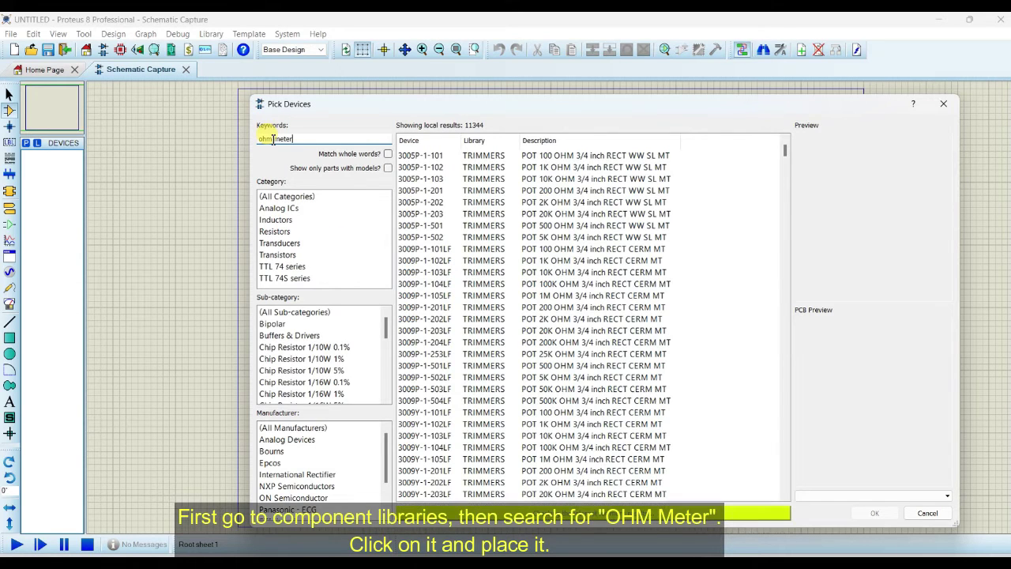
pyautogui.click(555, 157)
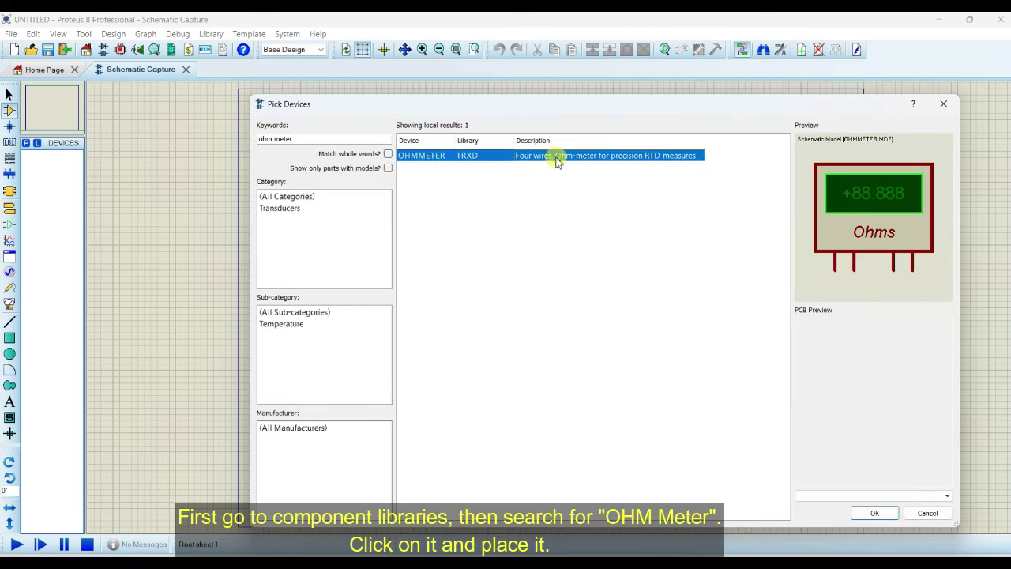
pyautogui.click(286, 210)
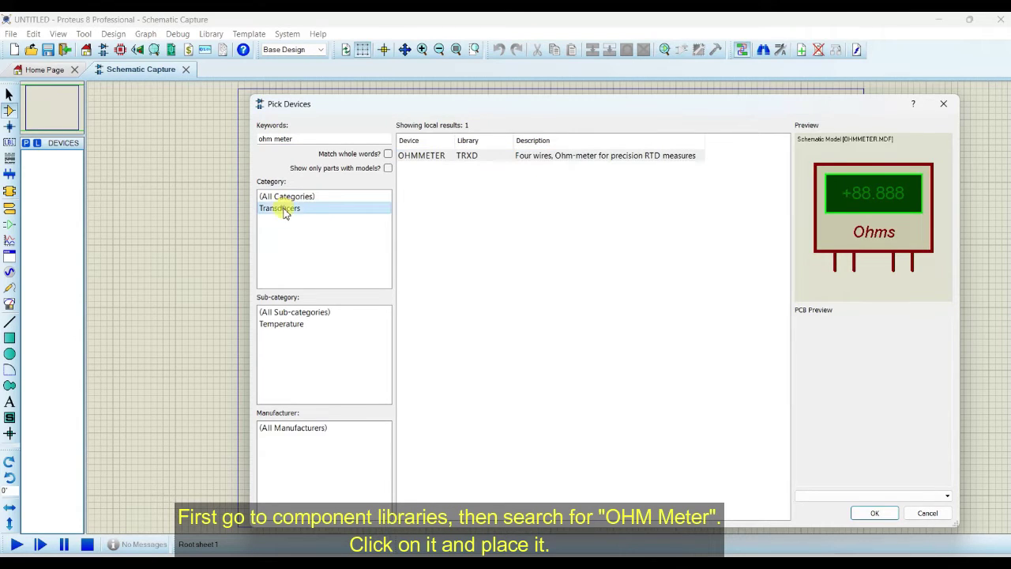
pyautogui.click(423, 158)
pyautogui.click(872, 514)
pyautogui.click(465, 262)
pyautogui.click(487, 224)
# Wire the ohmmeter's two left terminals together and its two right terminals together, each with a short U-shaped loop below
pyautogui.scroll(1, 479, 207)
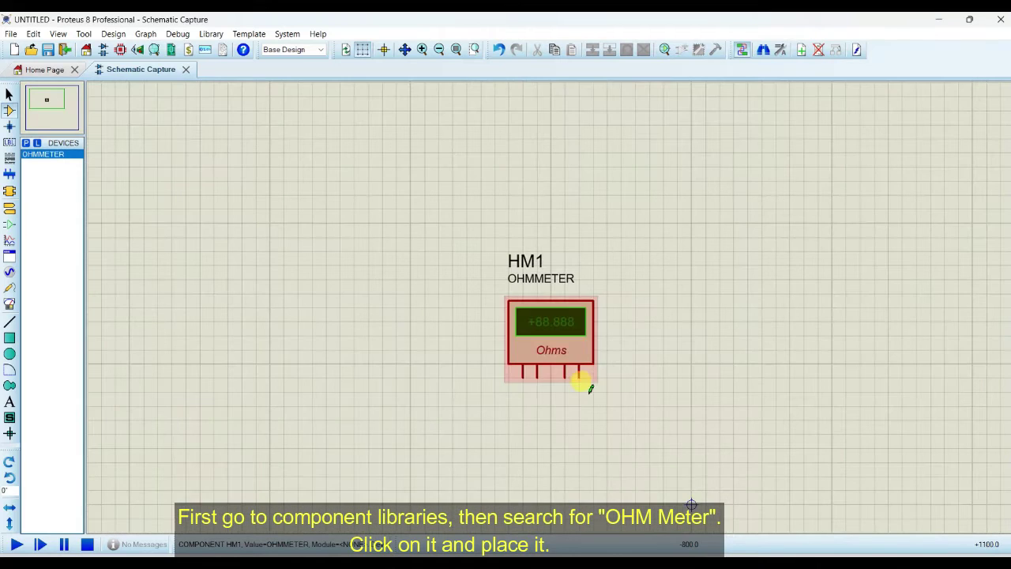
pyautogui.click(525, 324)
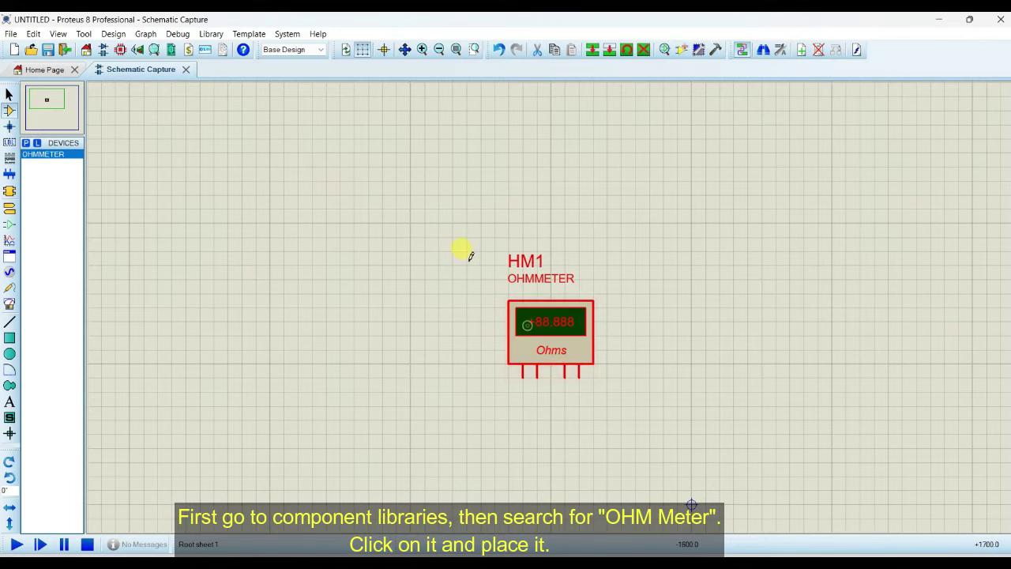
pyautogui.moveTo(38, 101); pyautogui.dragTo(50, 105)
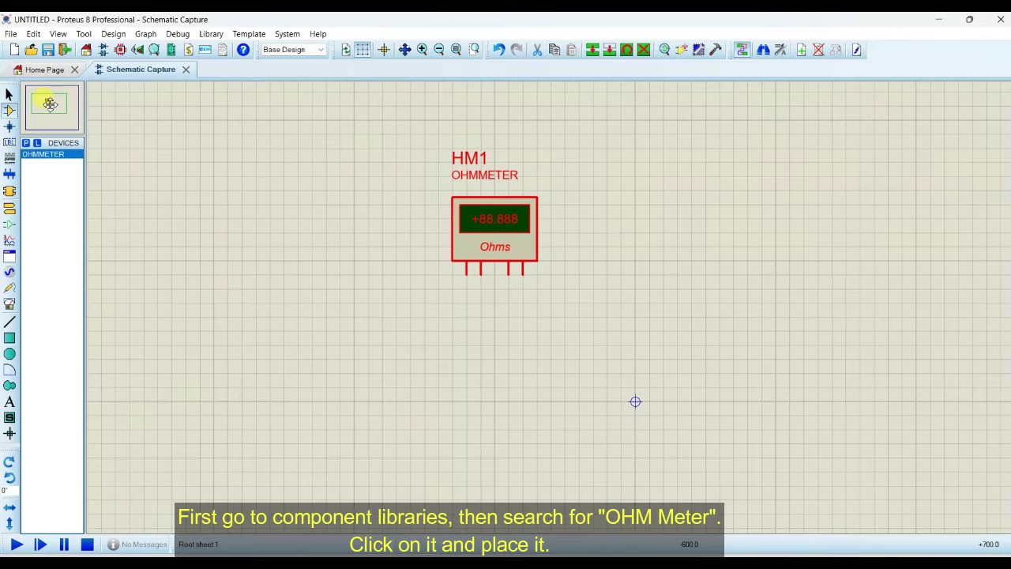
pyautogui.click(350, 229)
pyautogui.scroll(1, 395, 232)
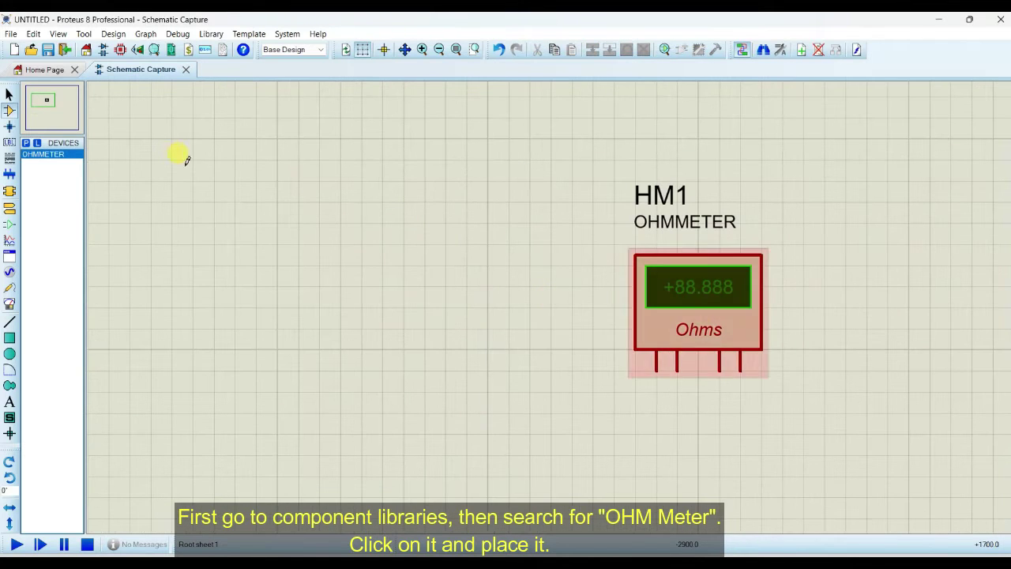
pyautogui.moveTo(55, 108); pyautogui.dragTo(49, 103)
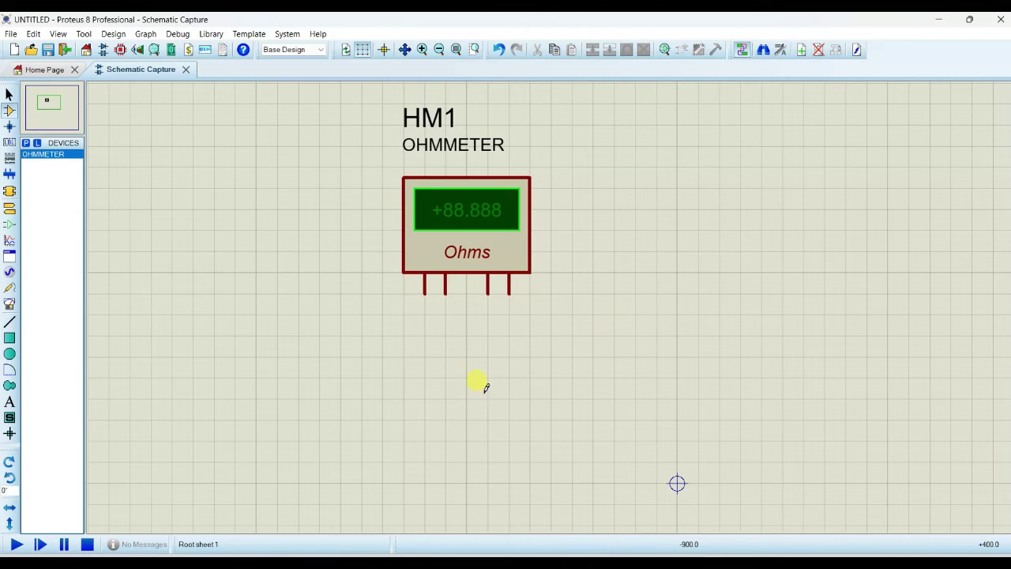
pyautogui.click(424, 293)
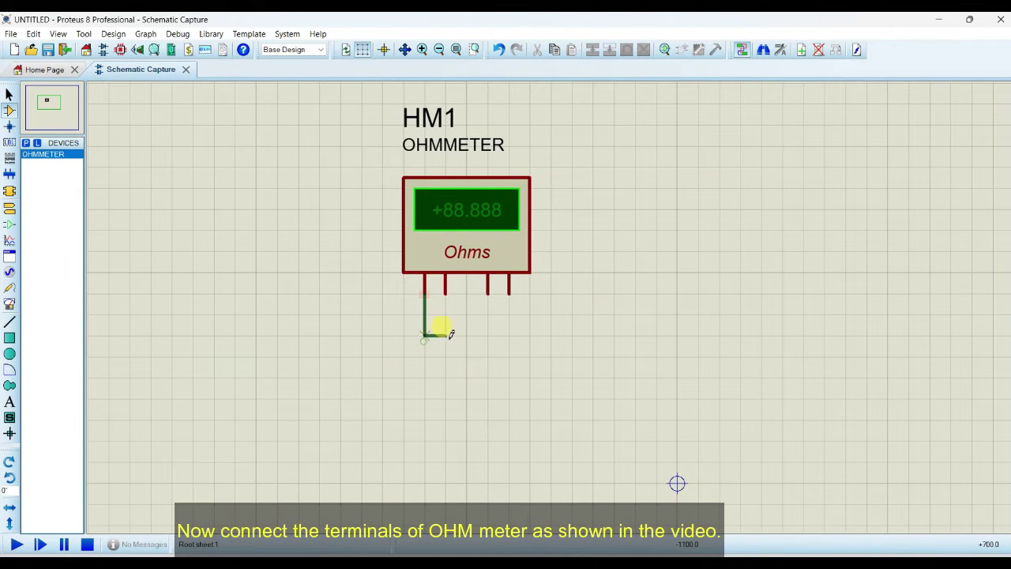
pyautogui.click(445, 294)
pyautogui.click(509, 293)
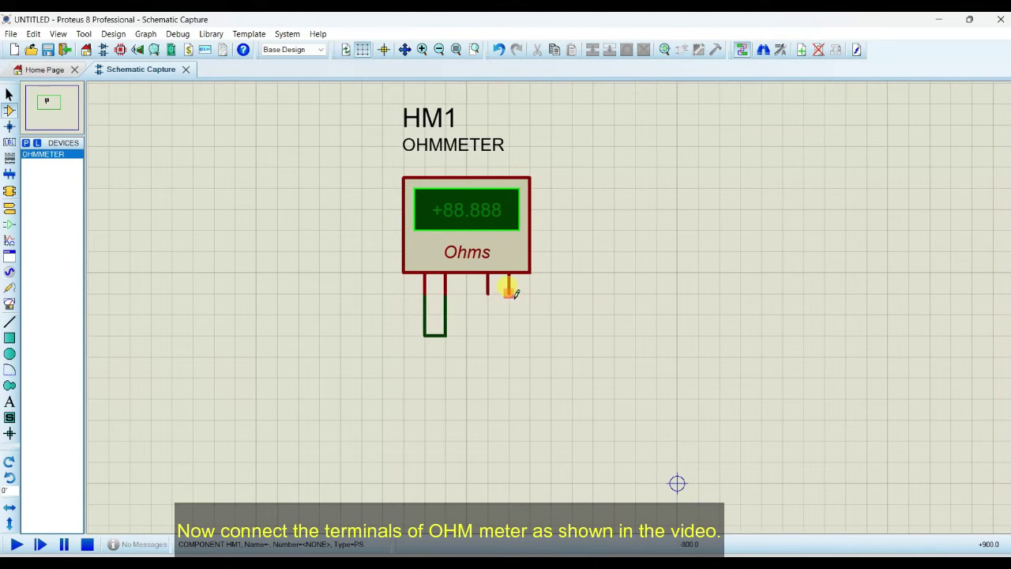
pyautogui.click(488, 294)
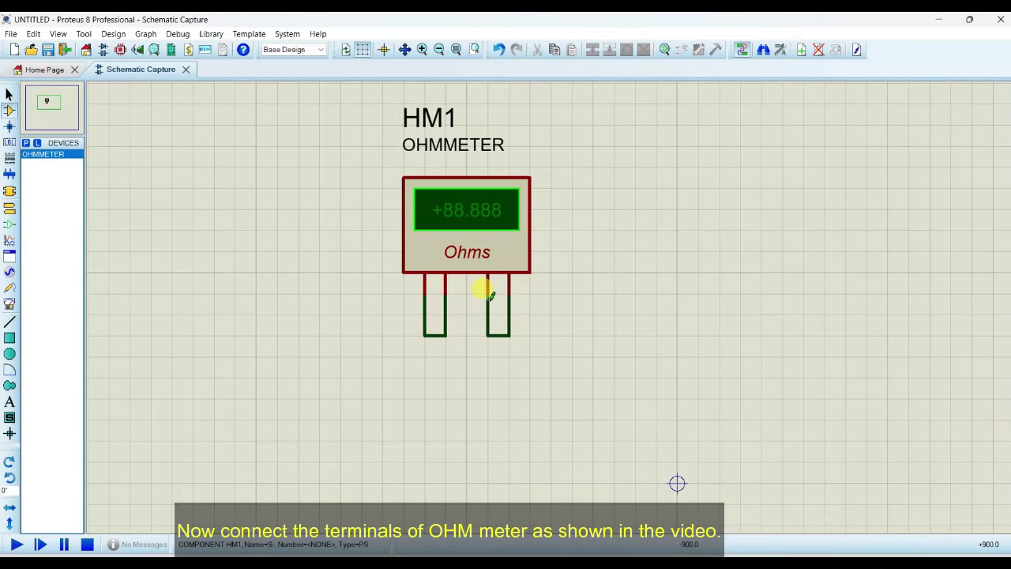
# Search the device library for "res", pick the RES resistor and place it horizontally below the ohmmeter
pyautogui.click(26, 144)
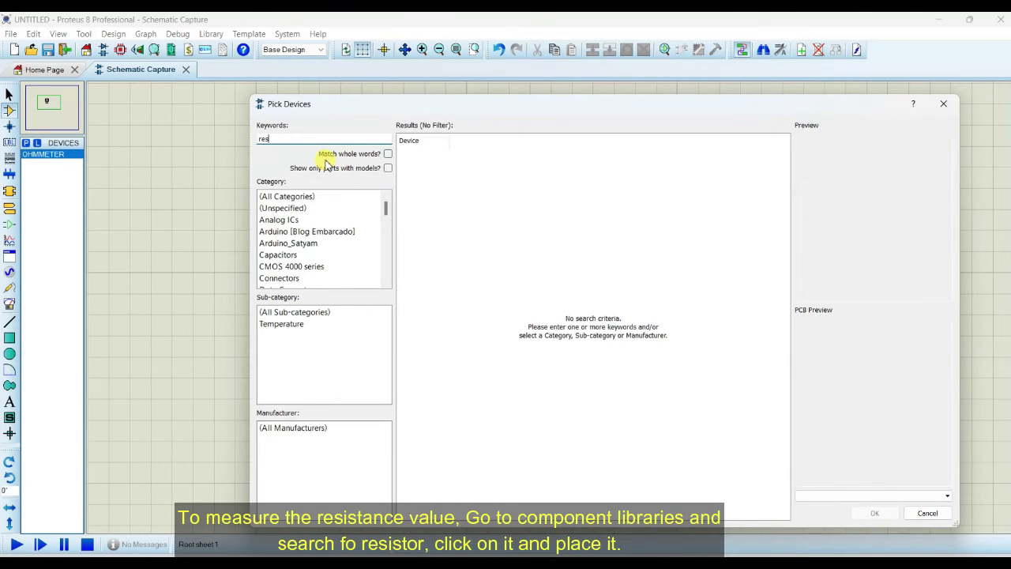
pyautogui.write('res')
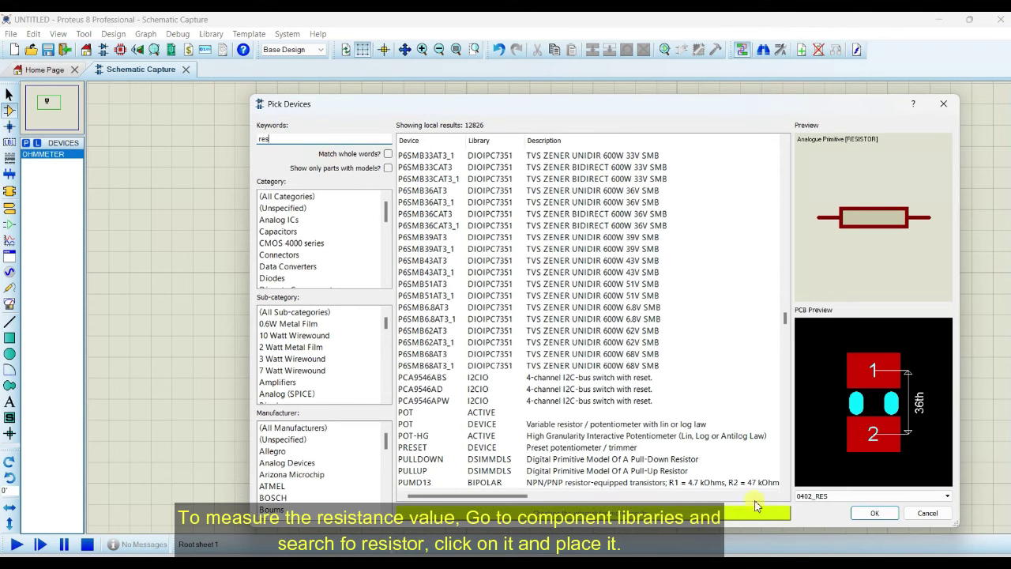
pyautogui.click(874, 513)
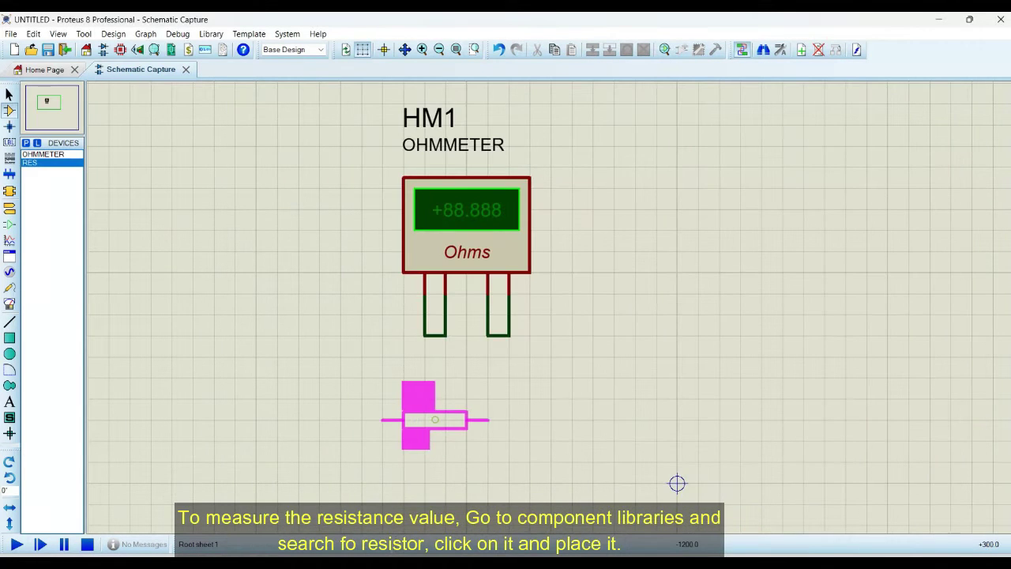
pyautogui.click(477, 419)
# Wire the resistor's left end to the ohmmeter's left terminal loop and its right end to the right terminal loop
pyautogui.click(425, 419)
pyautogui.click(383, 336)
pyautogui.click(425, 336)
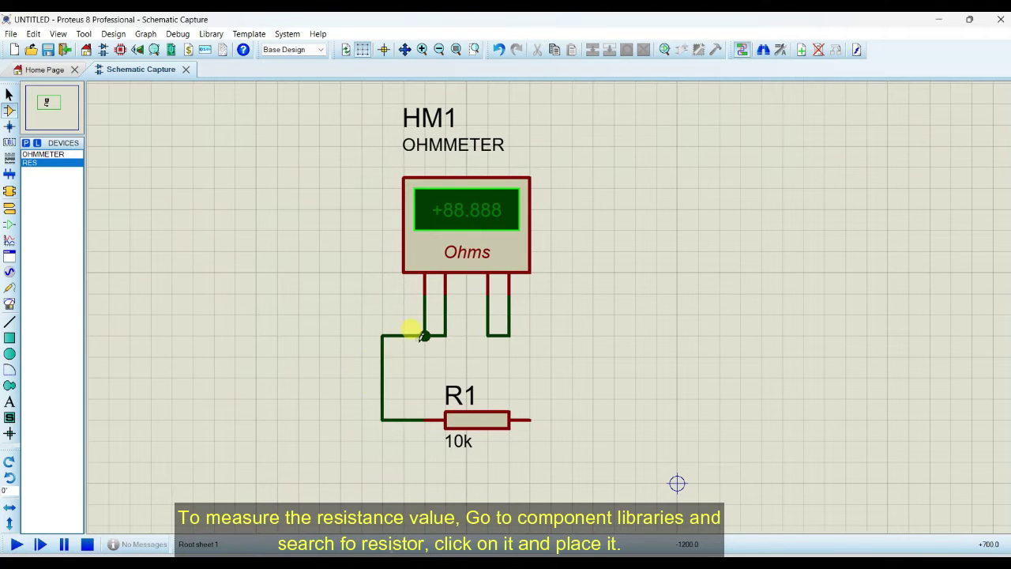
pyautogui.click(529, 419)
pyautogui.click(551, 336)
pyautogui.click(509, 335)
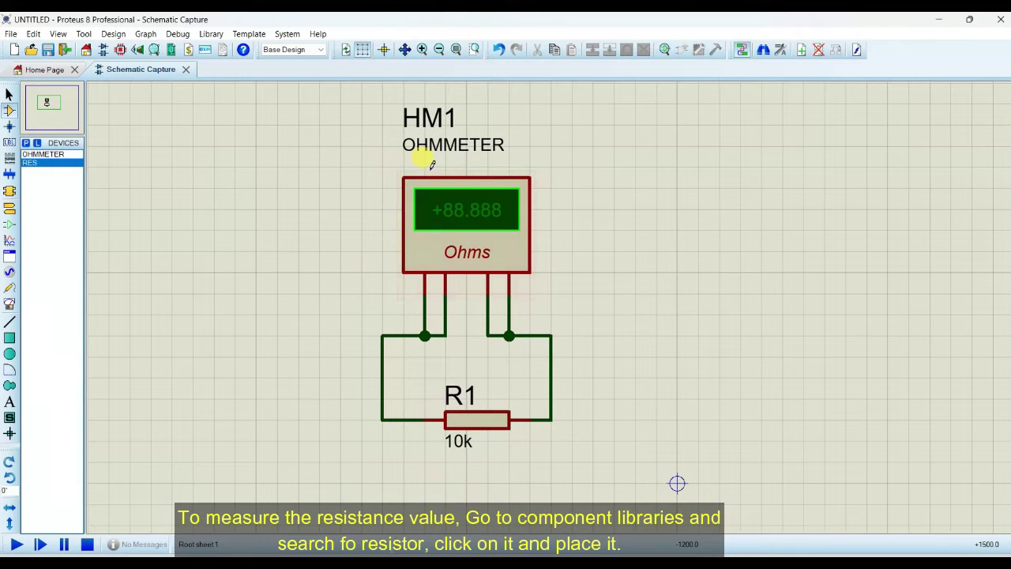
pyautogui.doubleClick(433, 242)
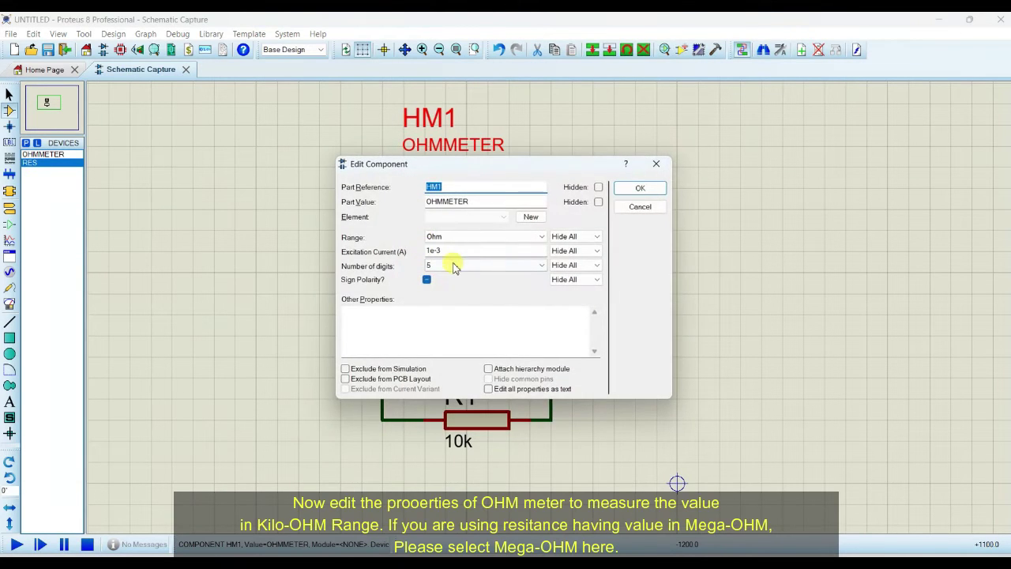
pyautogui.click(490, 239)
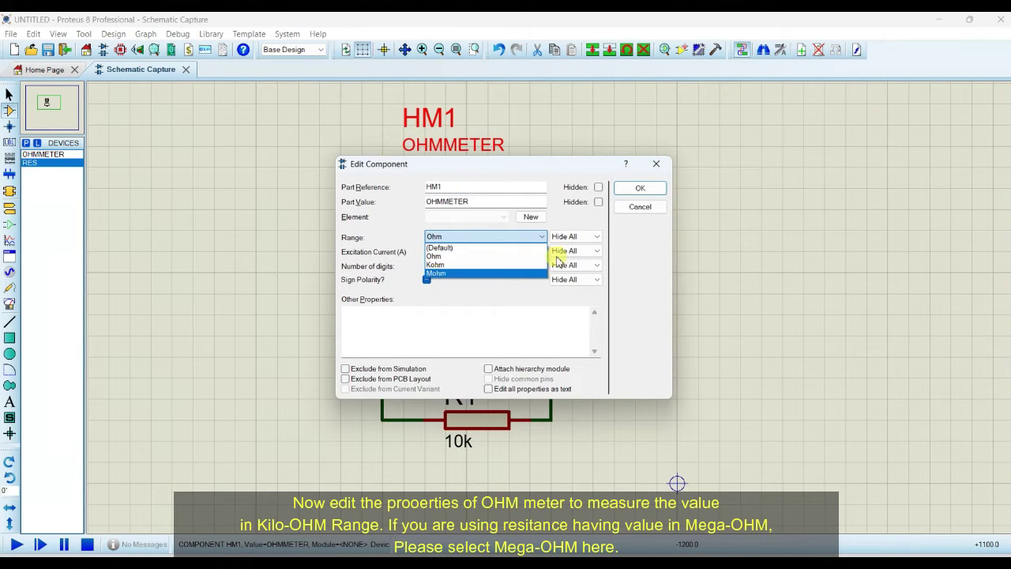
pyautogui.click(627, 211)
pyautogui.click(627, 212)
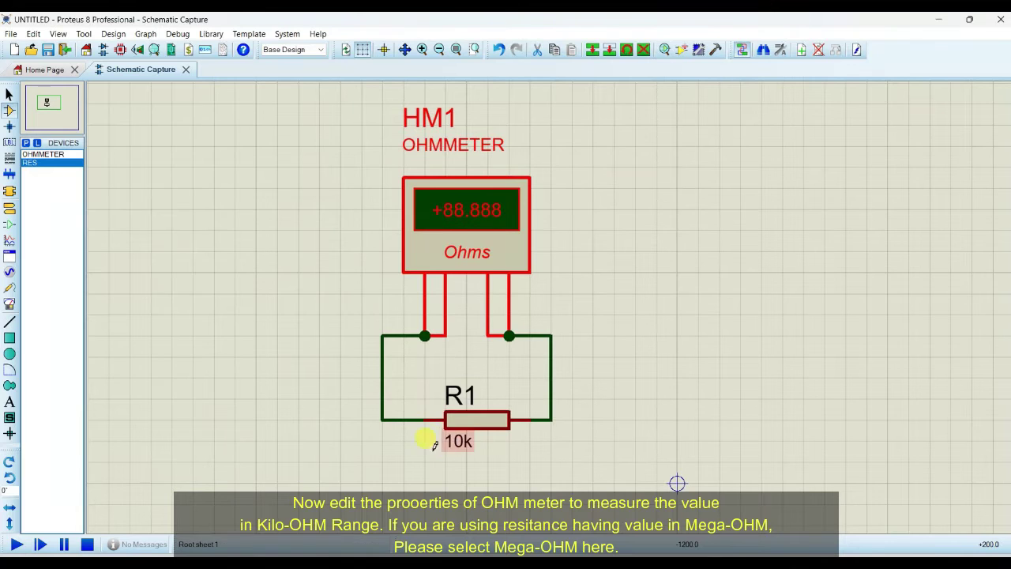
# Set the ohmmeter's range to Kohm, run the simulation to read the resistor's resistance, and stop it
pyautogui.doubleClick(462, 247)
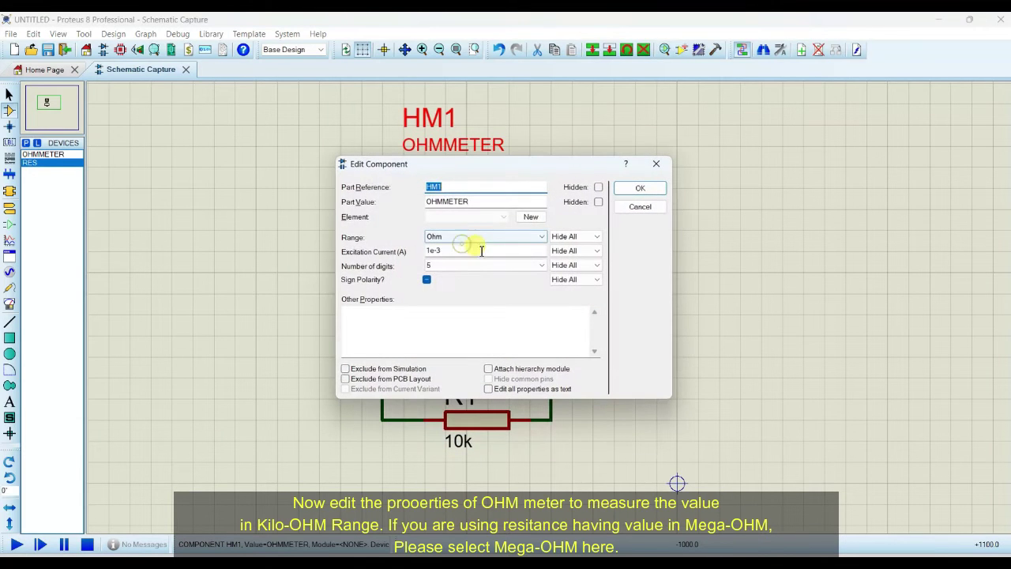
pyautogui.click(500, 237)
pyautogui.click(490, 246)
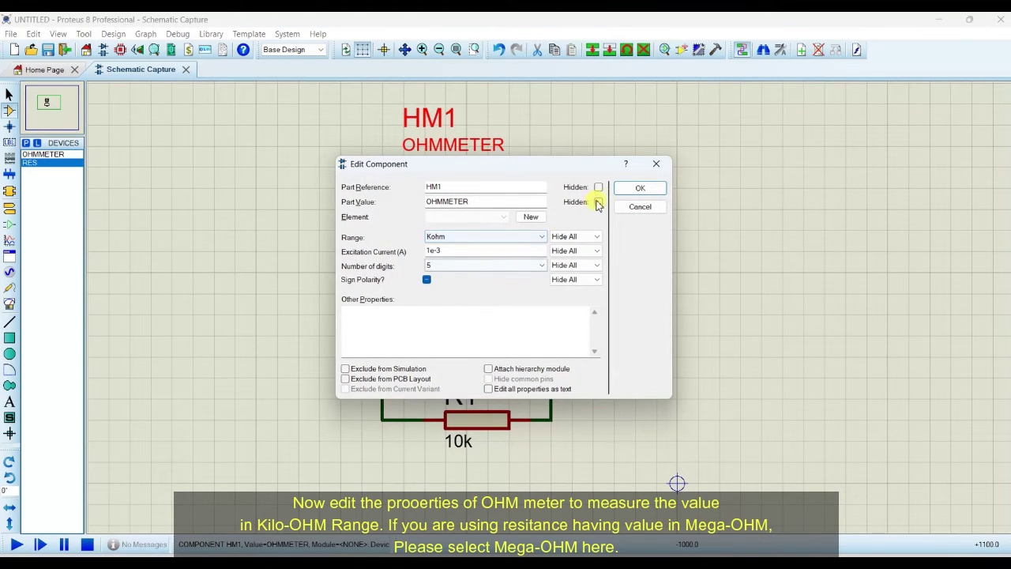
pyautogui.click(640, 190)
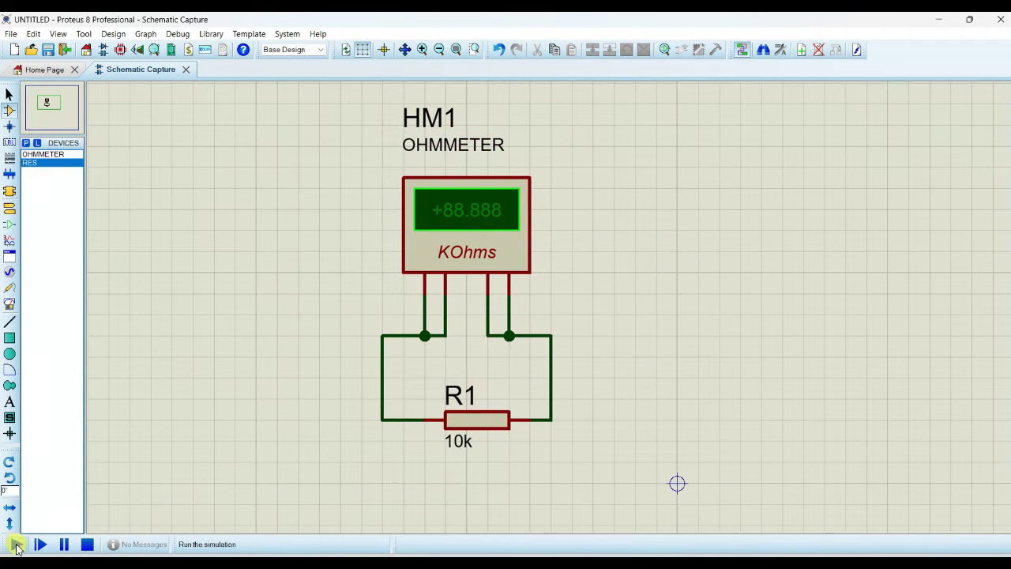
pyautogui.click(16, 544)
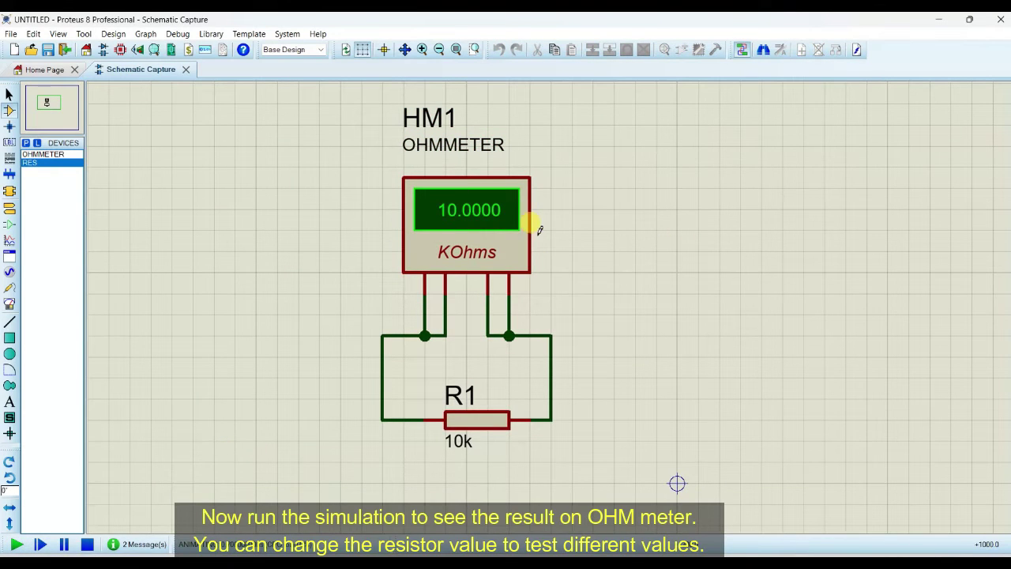
pyautogui.click(87, 544)
# Change resistor R1's value to 14k, run the simulation to read the meter, and stop it
pyautogui.doubleClick(458, 444)
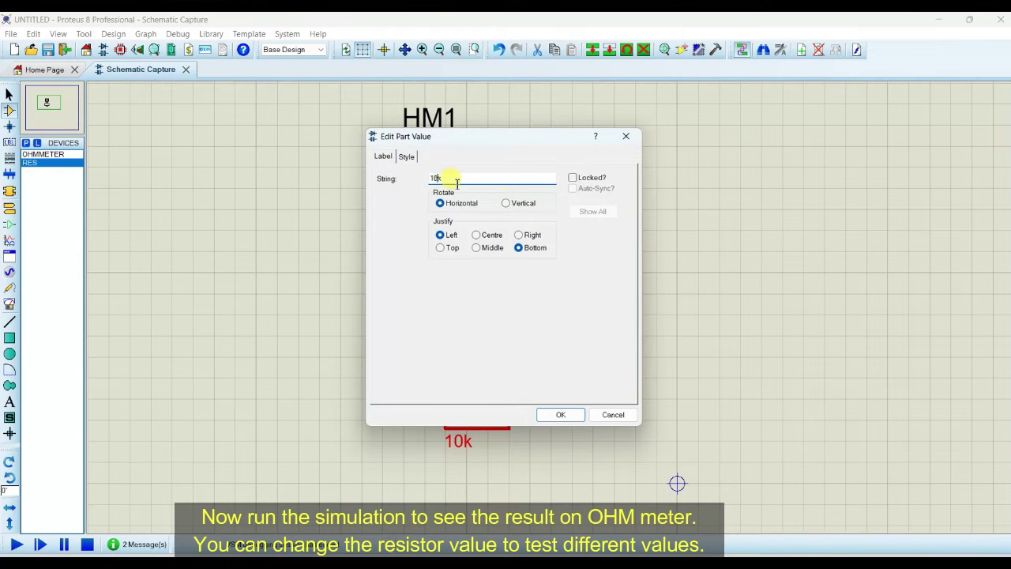
pyautogui.press('Return')
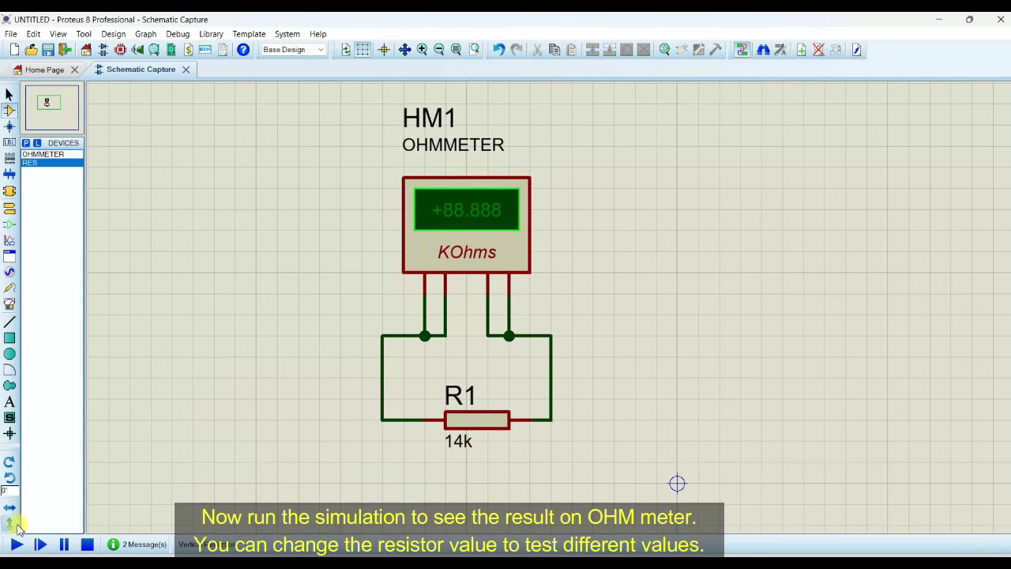
pyautogui.click(15, 544)
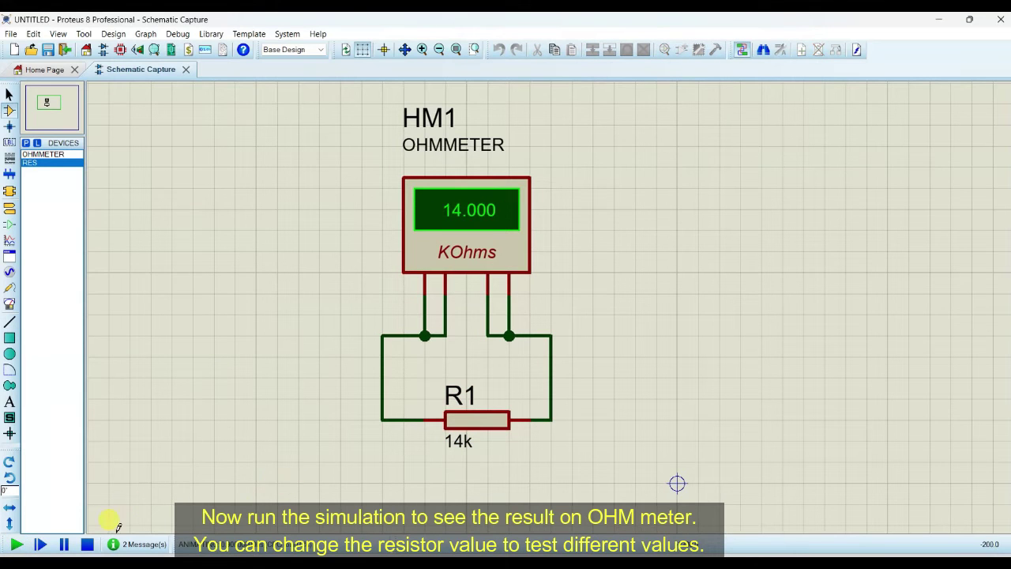
pyautogui.click(87, 544)
# Change resistor R1's value to 14.8k, run the simulation to read the meter, and stop it
pyautogui.doubleClick(458, 436)
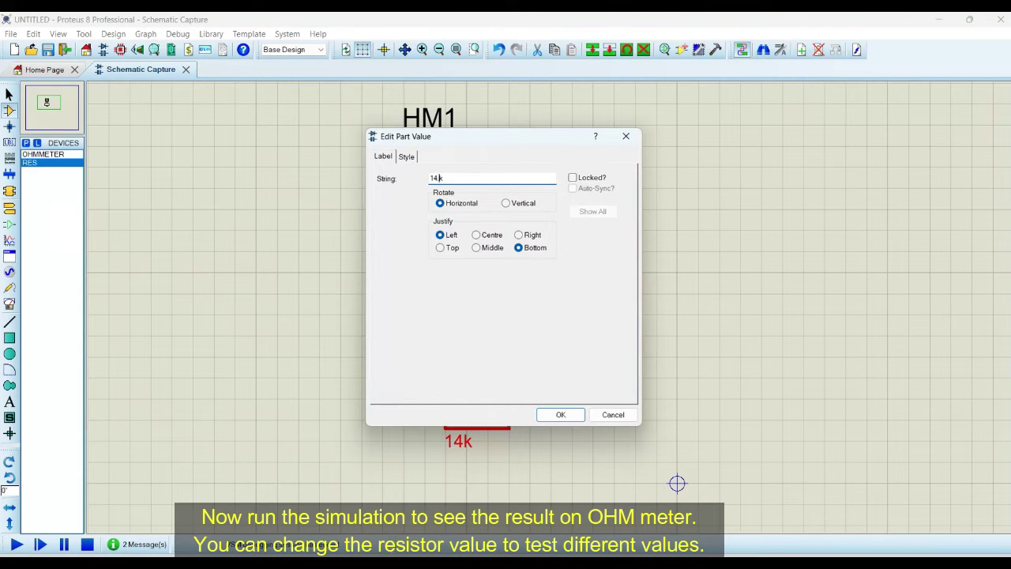
pyautogui.press('Return')
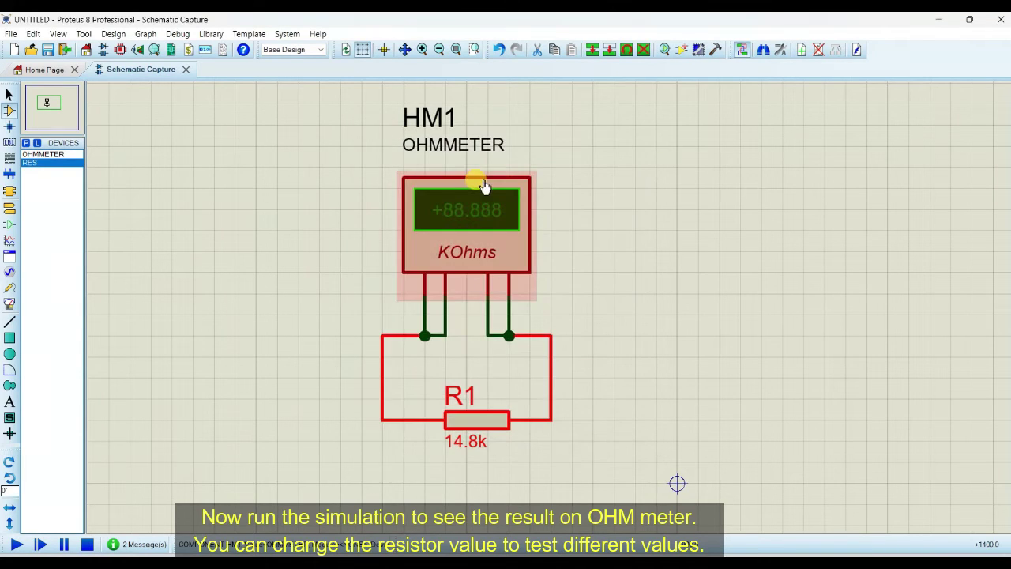
pyautogui.click(16, 544)
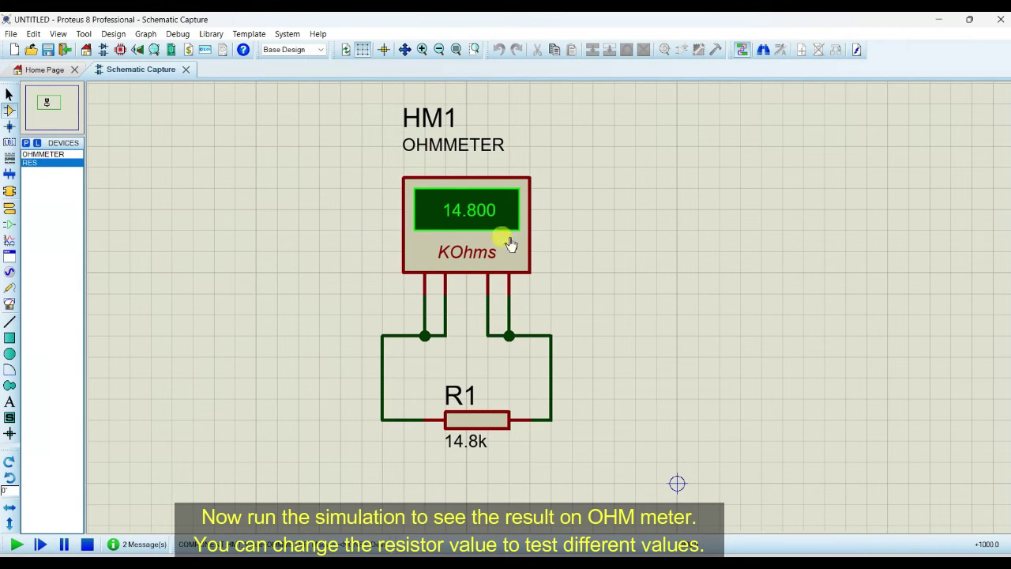
pyautogui.click(87, 543)
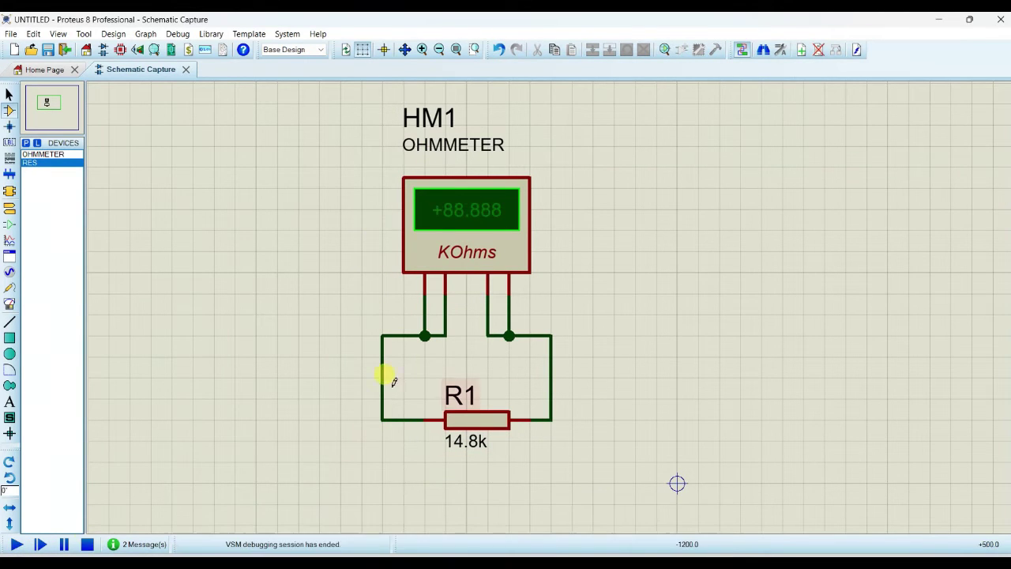
# Delete resistor R1 together with the wires connecting it to the ohmmeter's terminal loops
pyautogui.moveTo(319, 357); pyautogui.dragTo(592, 459)
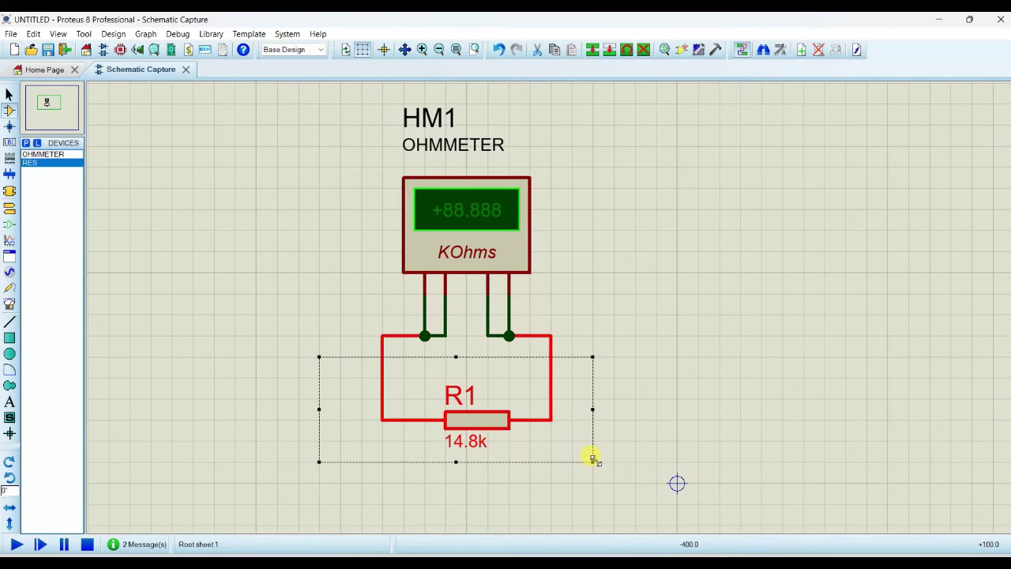
pyautogui.press('Delete')
# Find the POT potentiometer of the DEVICE library with the keyword "pot" and place it below and left of the ohmmeter
pyautogui.click(26, 143)
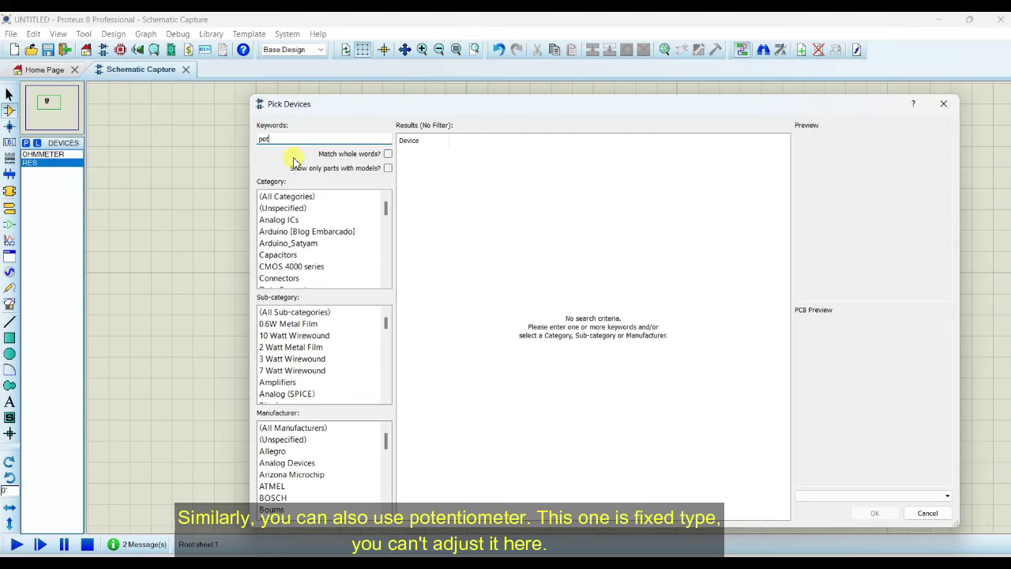
pyautogui.write('pot')
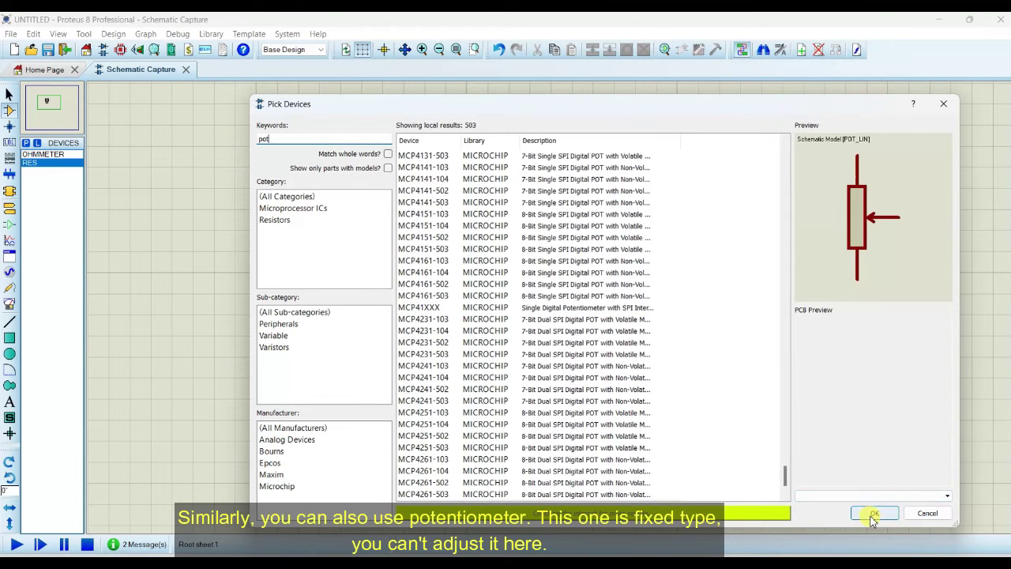
pyautogui.scroll(-2, 482, 388)
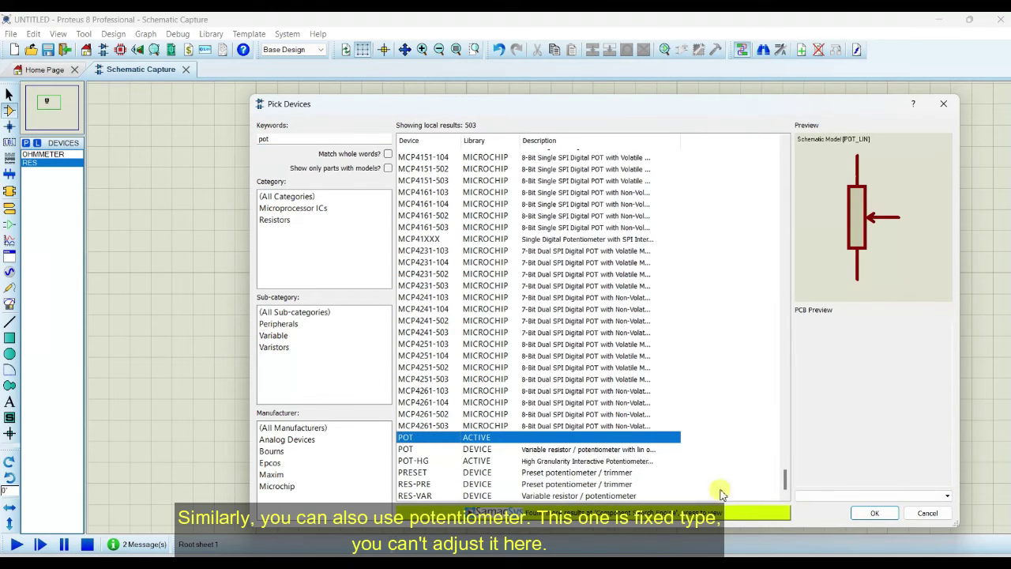
pyautogui.click(602, 448)
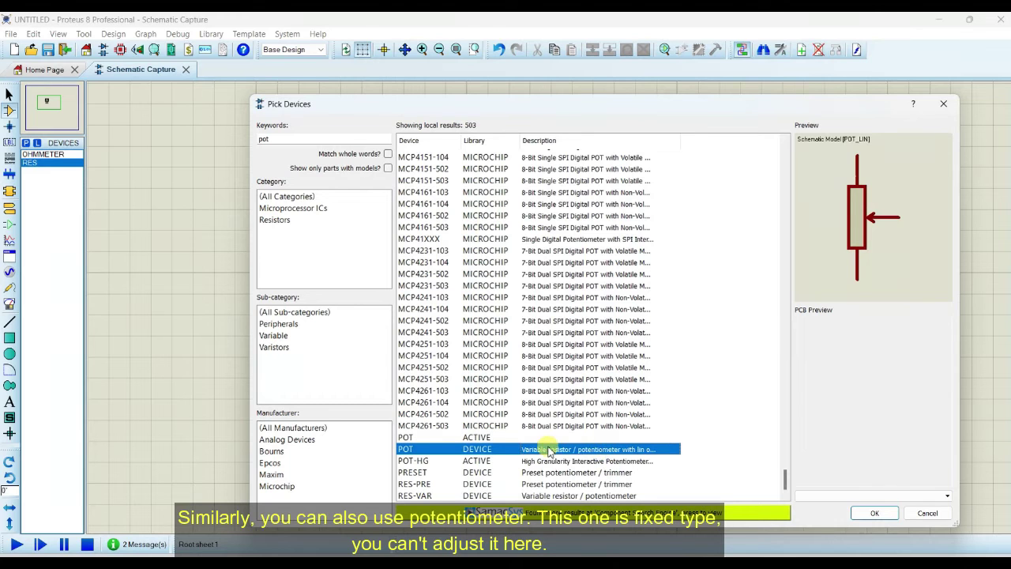
pyautogui.click(875, 512)
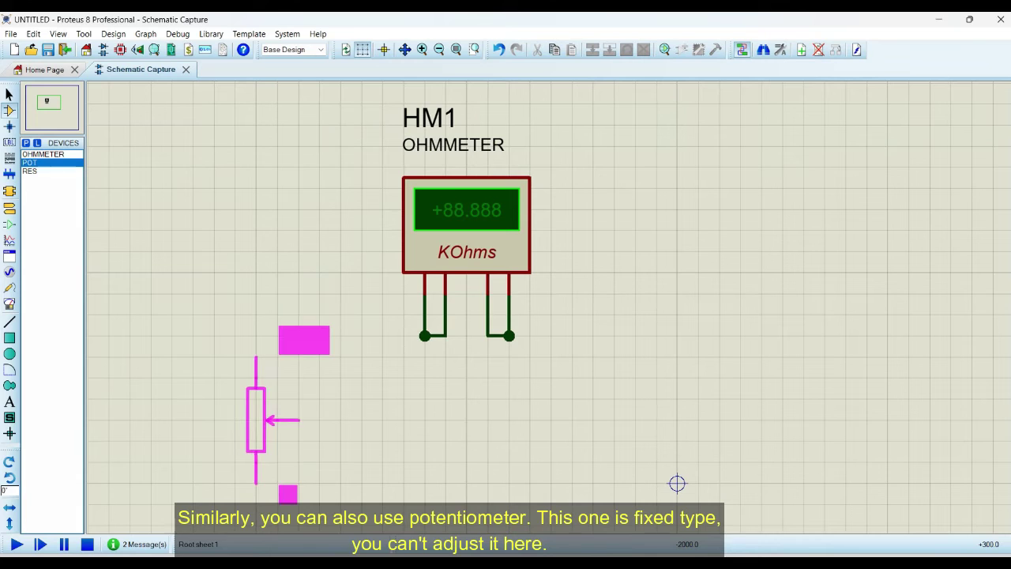
pyautogui.click(311, 458)
# Wire RV1's upper end to its wiper, its lower end to the ohmmeter's right terminal loop, and the wiper wire to the left loop
pyautogui.click(256, 357)
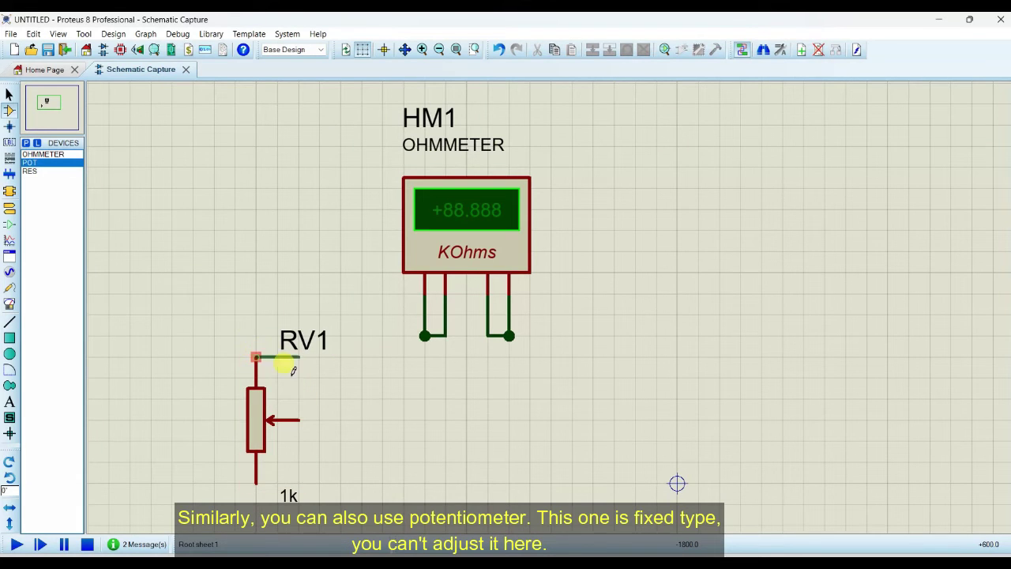
pyautogui.click(299, 419)
pyautogui.click(256, 483)
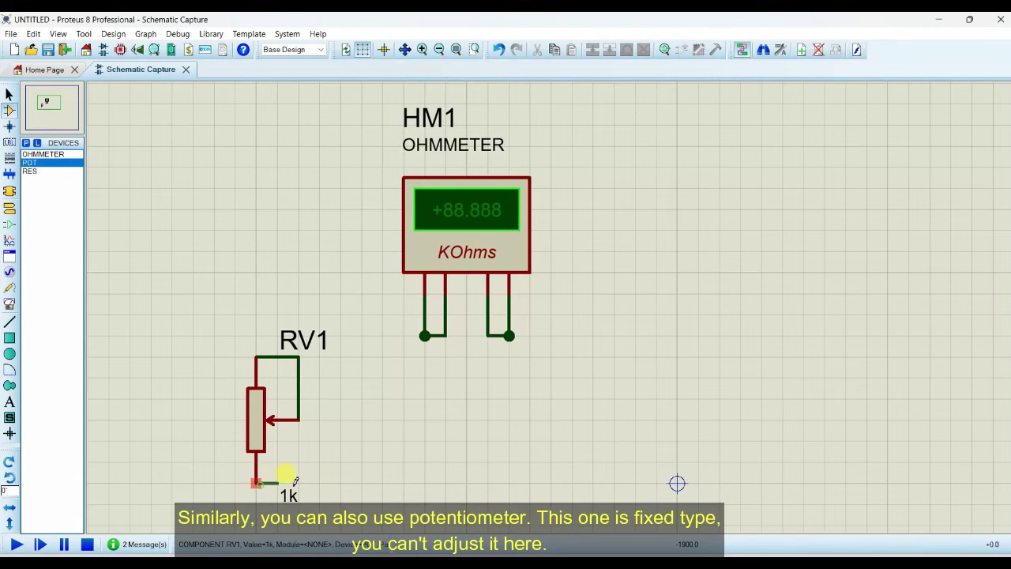
pyautogui.click(509, 335)
pyautogui.click(299, 357)
pyautogui.click(425, 336)
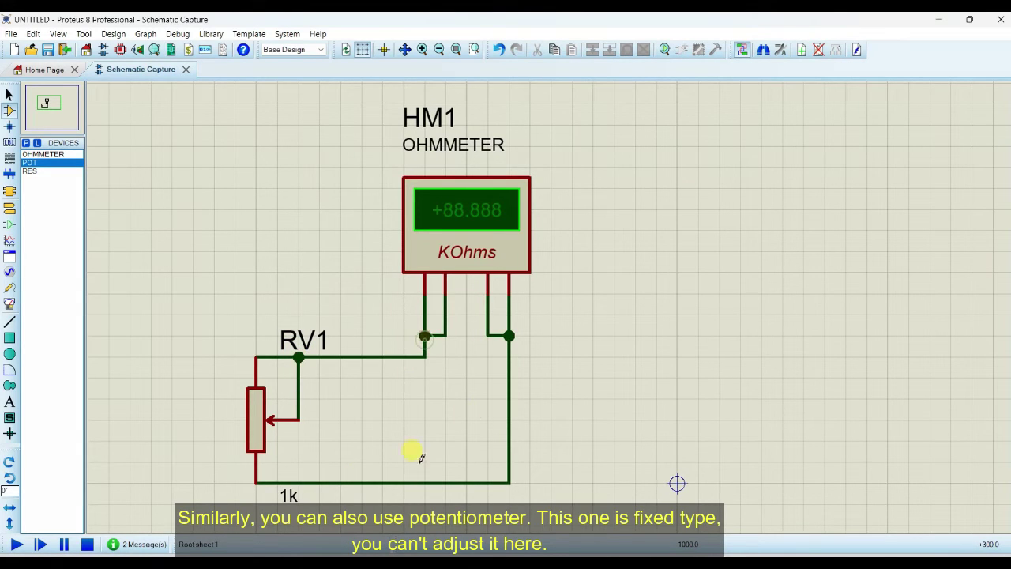
# Set potentiometer RV1's value to 10k, run the simulation to read the meter, and stop it
pyautogui.doubleClick(288, 494)
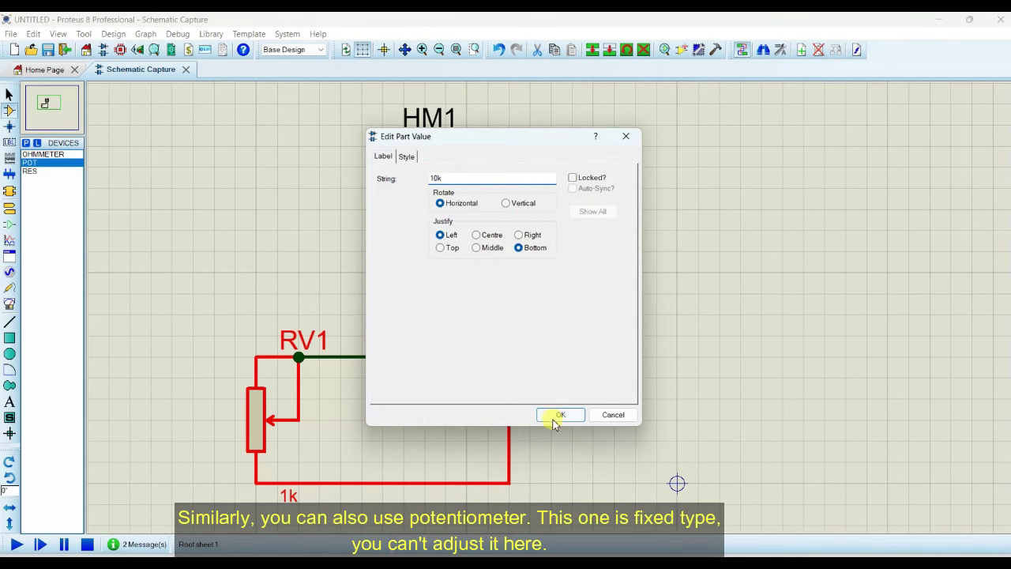
pyautogui.click(554, 420)
pyautogui.click(15, 544)
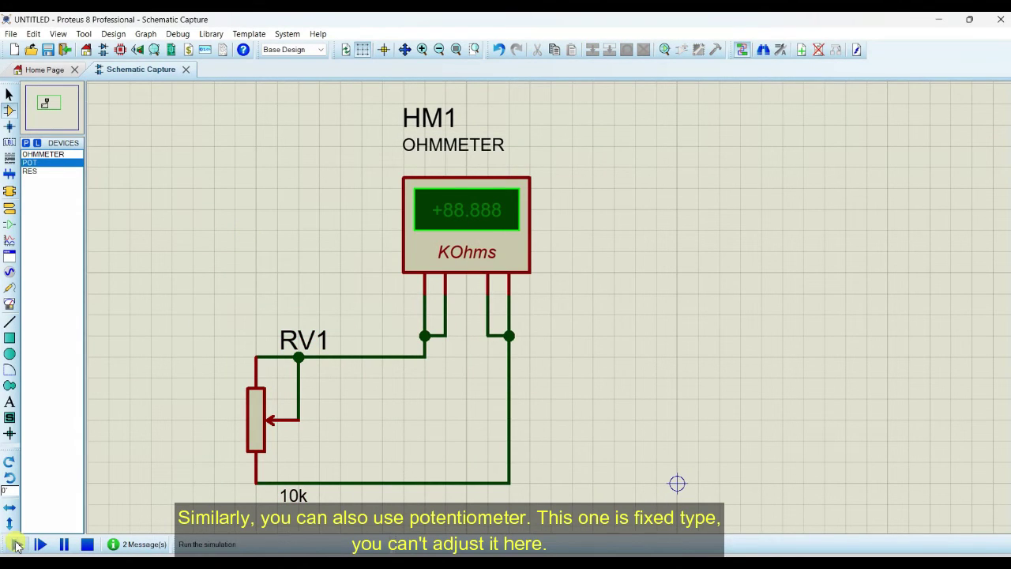
pyautogui.click(256, 398)
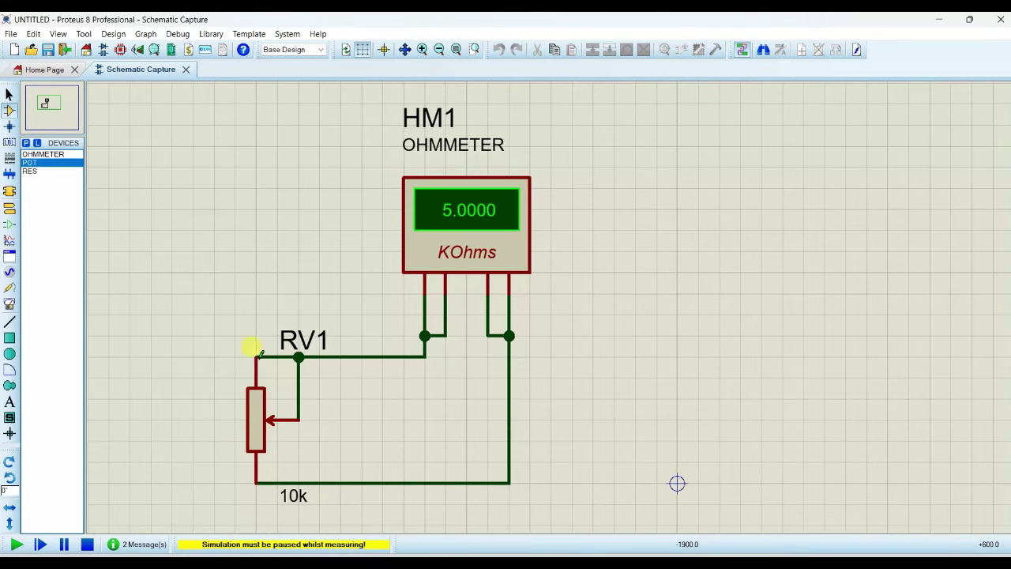
pyautogui.click(88, 544)
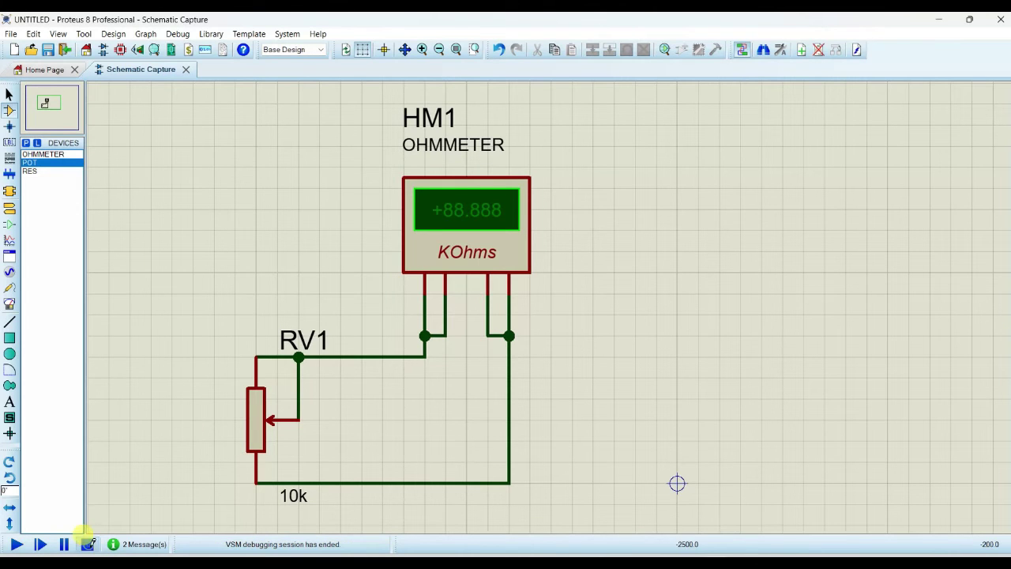
# Delete potentiometer RV1 together with the wires connecting it to the ohmmeter's terminal loops
pyautogui.moveTo(214, 336); pyautogui.dragTo(534, 504)
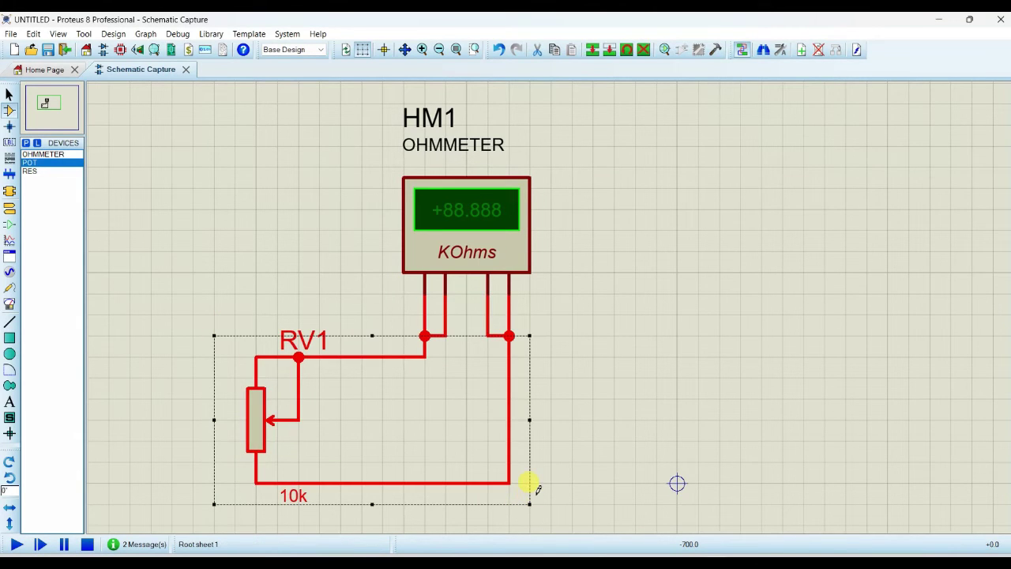
pyautogui.moveTo(553, 377); pyautogui.dragTo(197, 478)
pyautogui.press('Delete')
pyautogui.click(255, 417)
pyautogui.press('Delete')
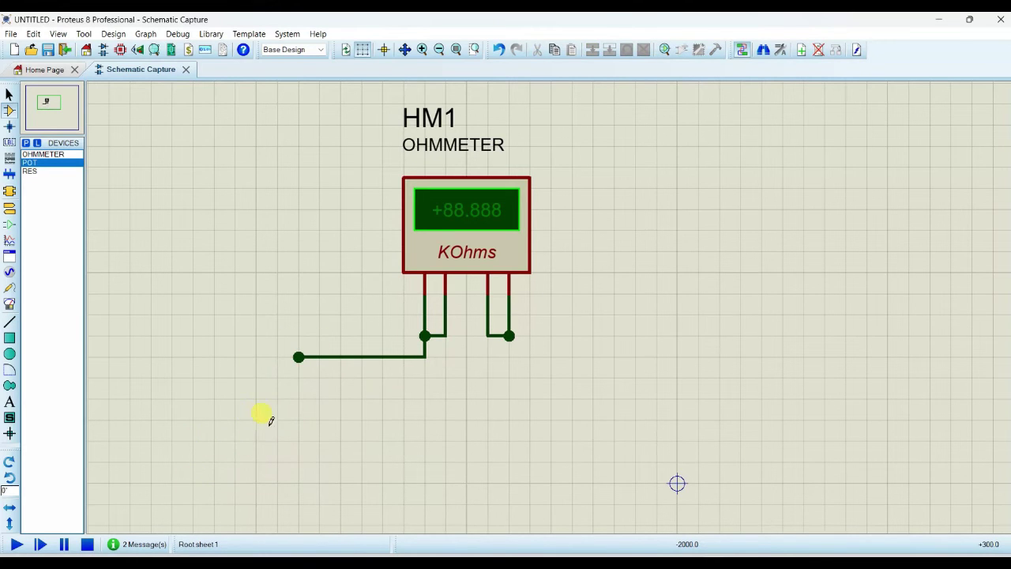
pyautogui.rightClick(324, 349)
pyautogui.click(385, 387)
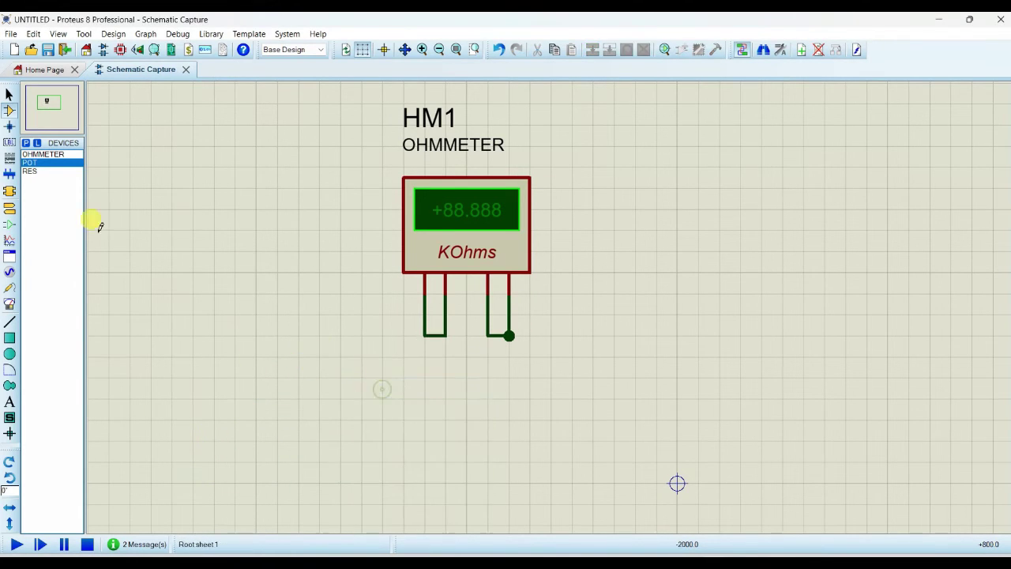
# Pick the adjustable POT from the ACTIVE library, accept replacing existing instances, and place it below and left of the ohmmeter
pyautogui.click(26, 143)
pyautogui.write('pot')
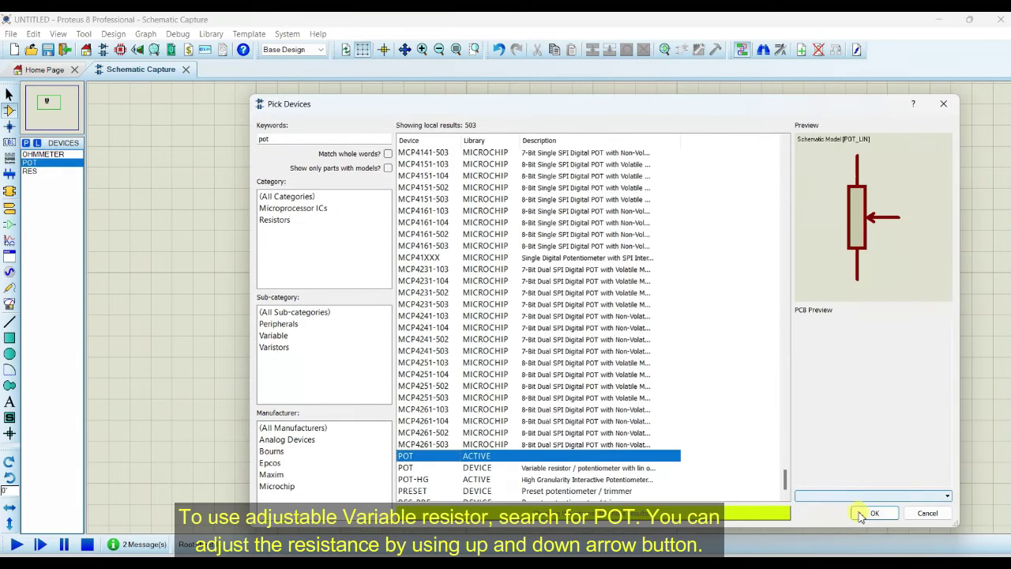
pyautogui.click(874, 513)
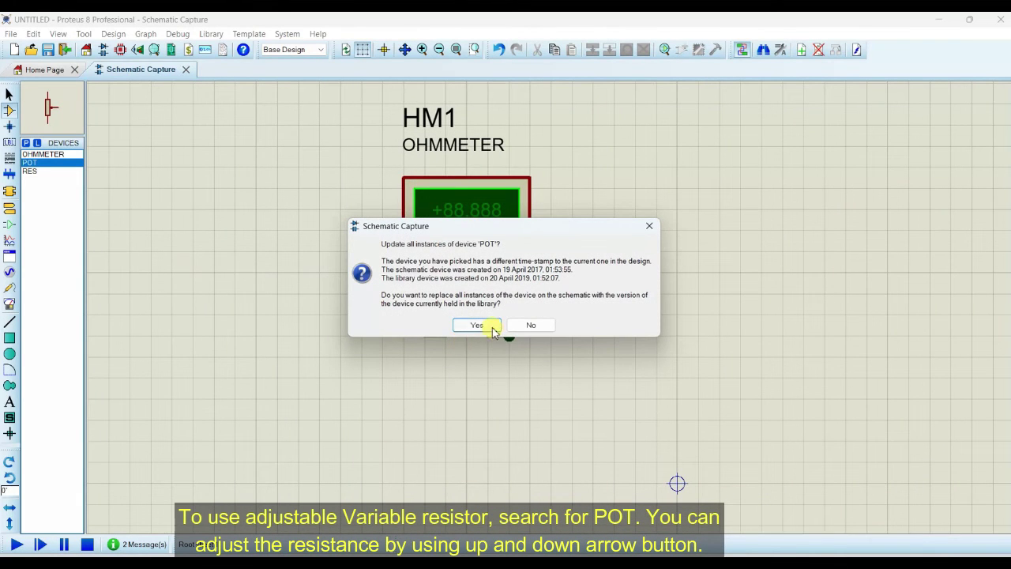
pyautogui.click(477, 325)
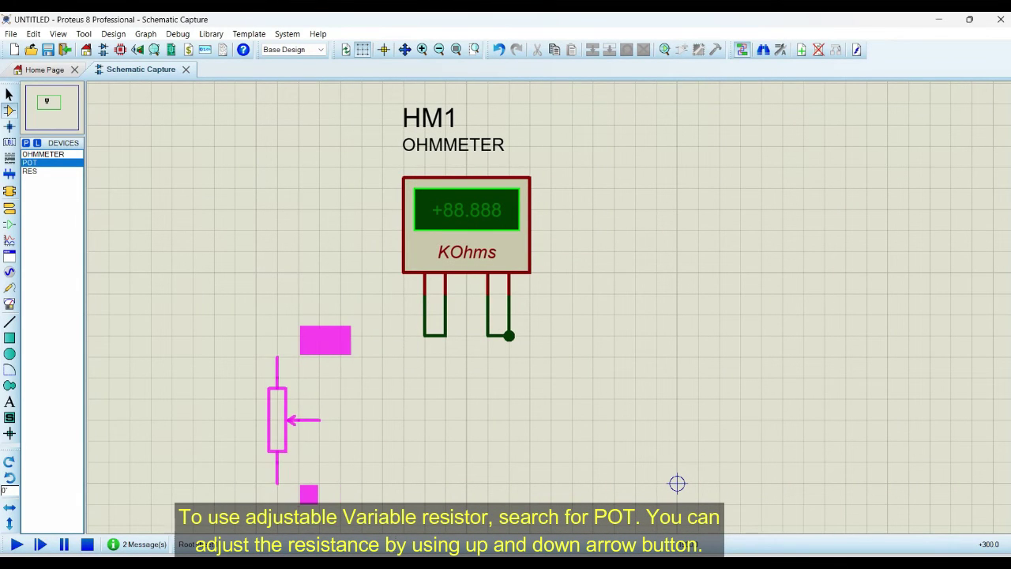
pyautogui.click(280, 420)
# Wire RV1's upper end to the ohmmeter's left loop, its lower end to the right loop, and its wiper to the upper wire
pyautogui.click(276, 358)
pyautogui.click(424, 315)
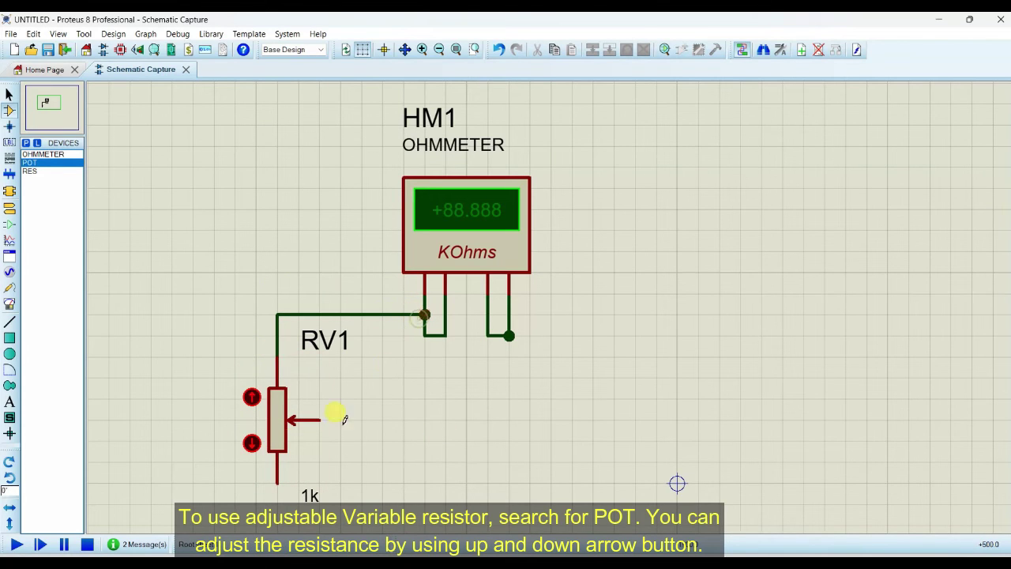
pyautogui.click(276, 482)
pyautogui.click(509, 336)
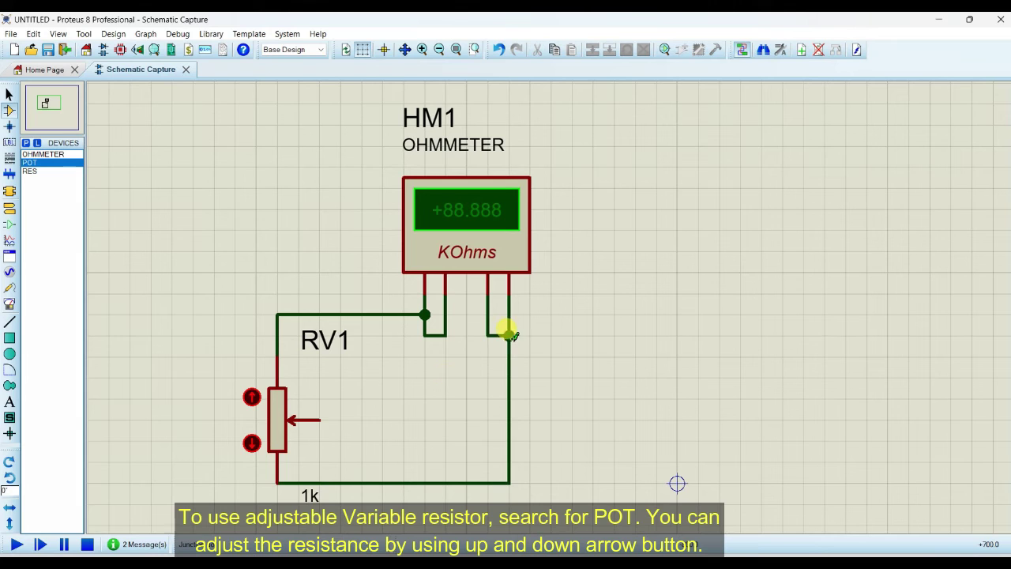
pyautogui.click(320, 419)
pyautogui.click(361, 314)
# Run the simulation, move RV1's wiper down close to its lower end while reading the meter, and stop the simulation
pyautogui.press('F12')
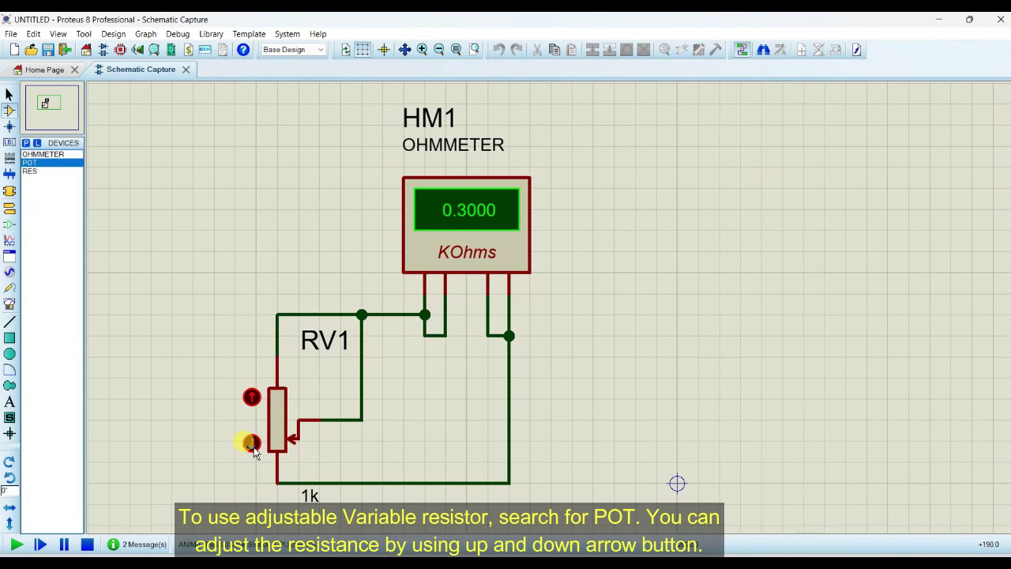
pyautogui.click(90, 544)
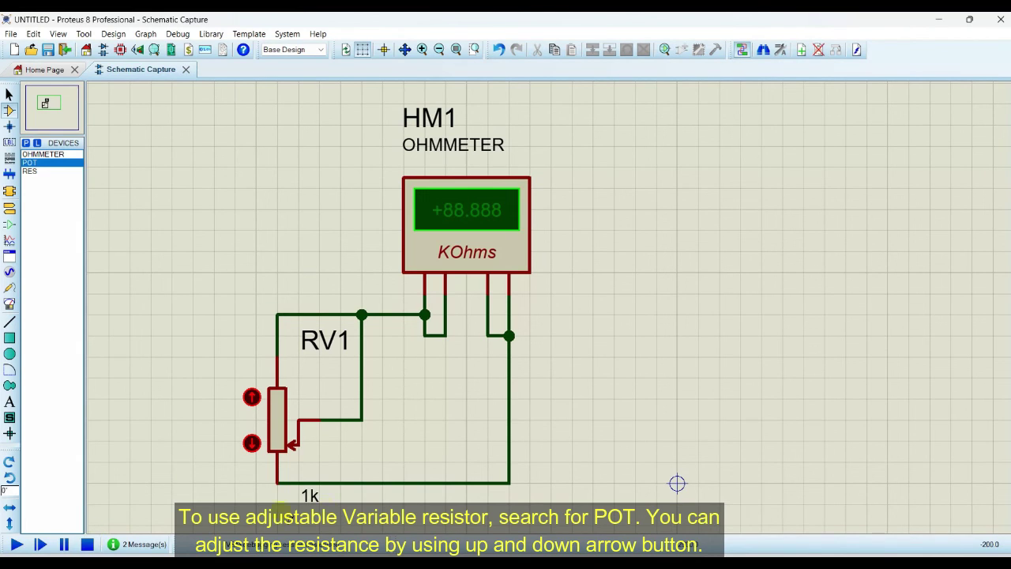
# Set the adjustable potentiometer RV1's value to 10k
pyautogui.doubleClick(308, 494)
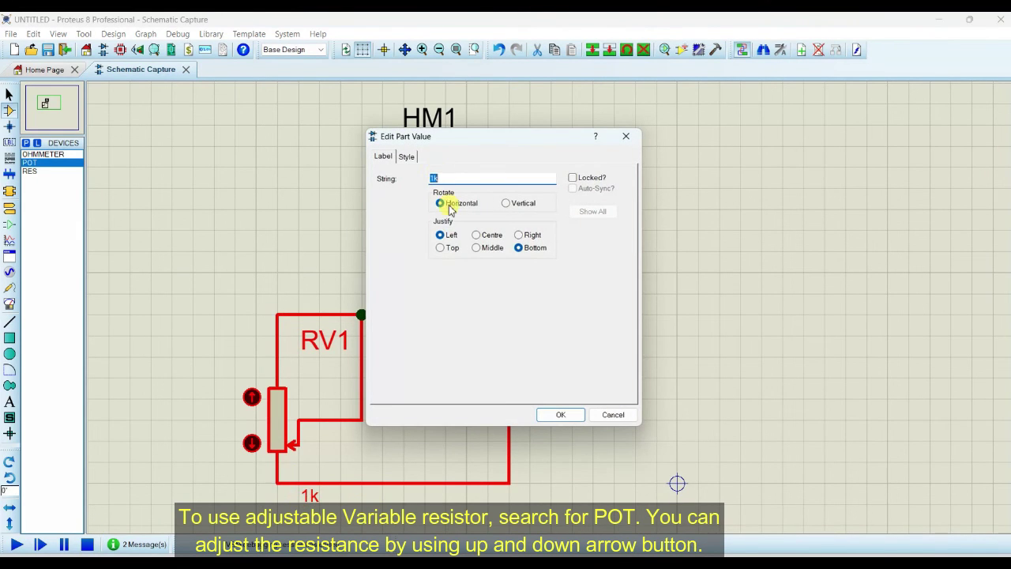
pyautogui.write('10k')
pyautogui.click(561, 414)
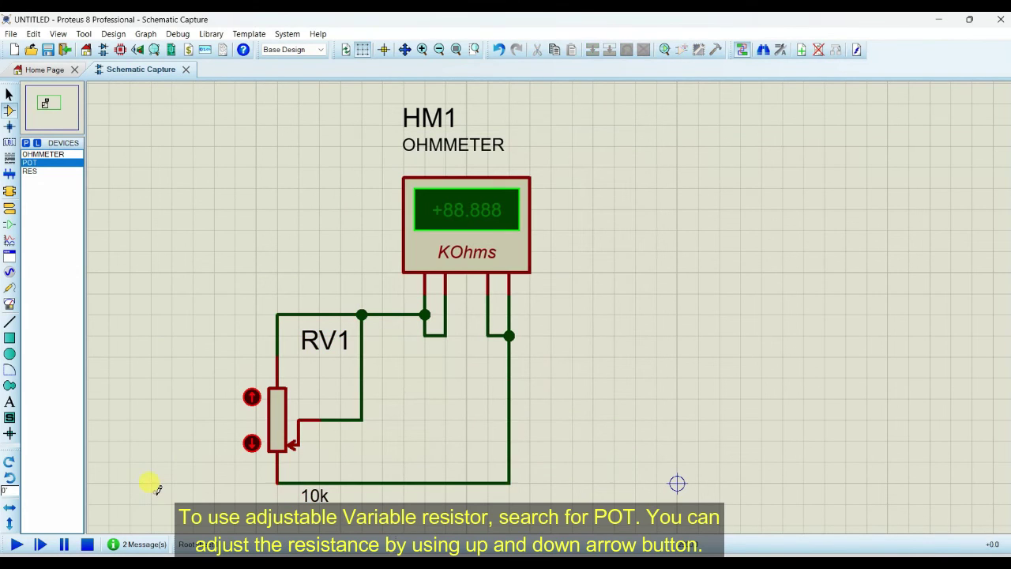
# Run the simulation and raise RV1's wiper to its upper end while reading the ohmmeter
pyautogui.click(16, 544)
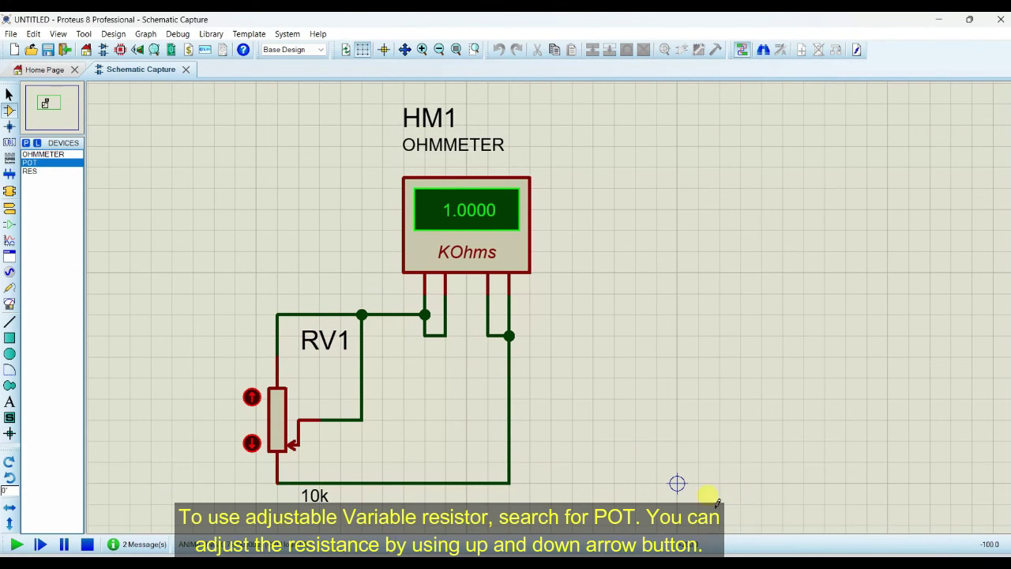
pyautogui.click(251, 397)
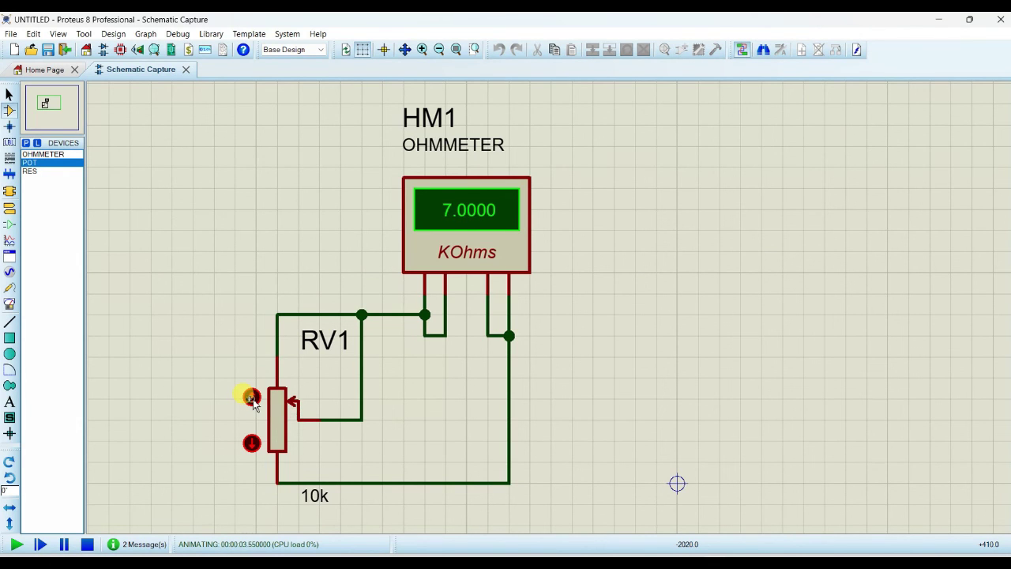
pyautogui.click(252, 397)
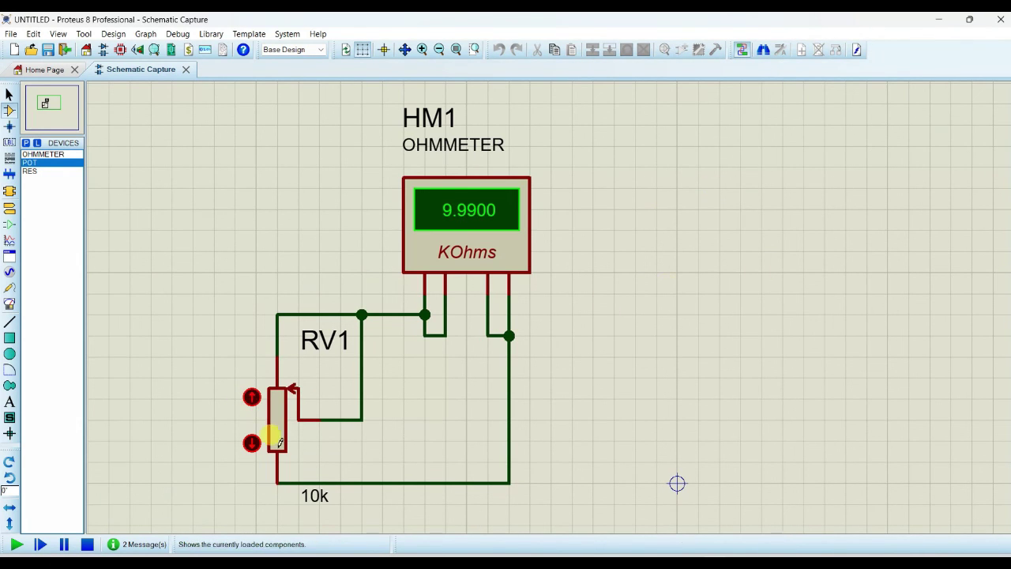